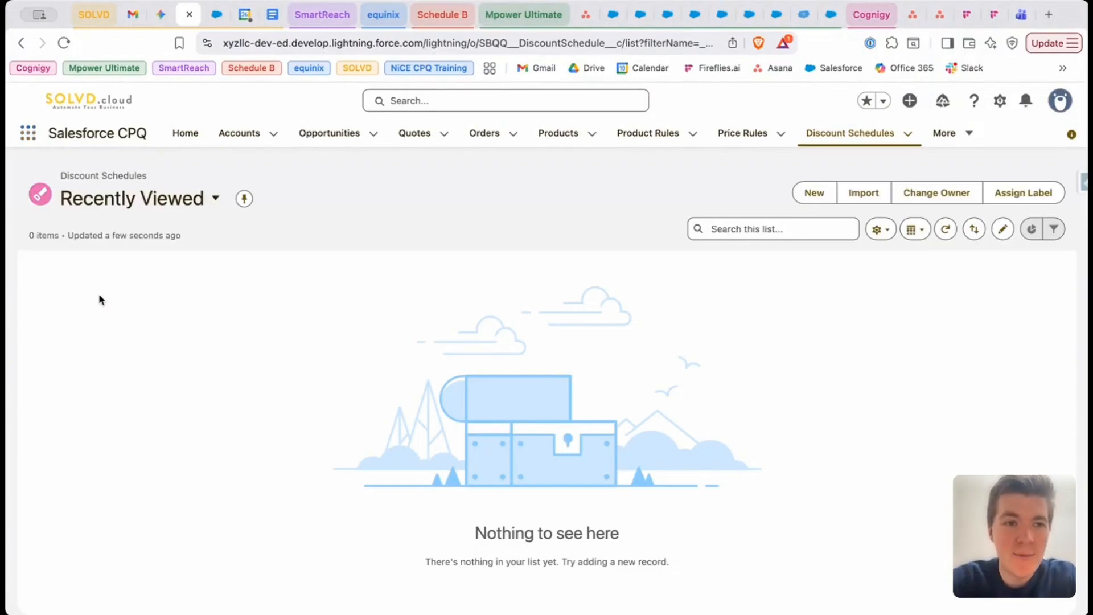
Check the All list view of discount schedules and return to the Recently Viewed list
{"action": "left_click", "coordinate": [161, 200]}
{"action": "left_click", "coordinate": [129, 300]}
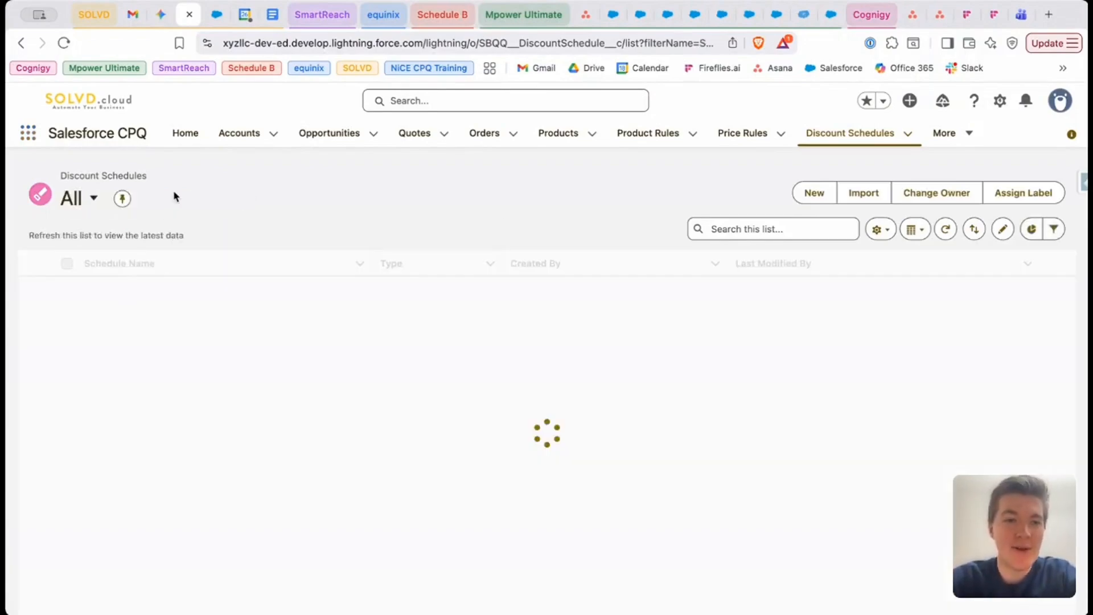
{"action": "left_click", "coordinate": [93, 199]}
{"action": "left_click", "coordinate": [121, 317]}
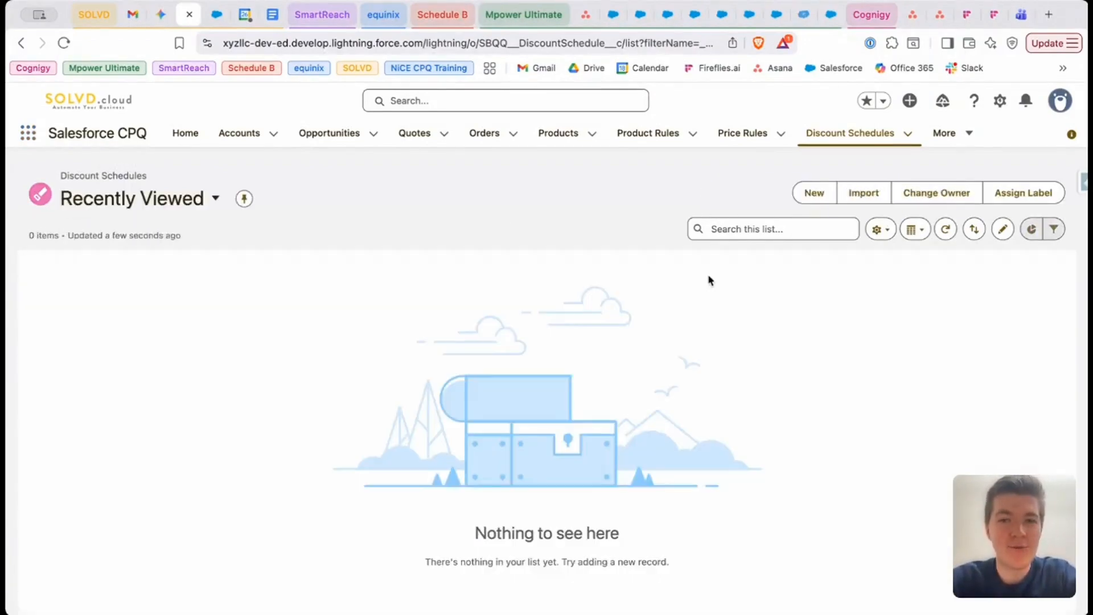
Start a new discount schedule and name it Volume 10-20
{"action": "left_click", "coordinate": [818, 195]}
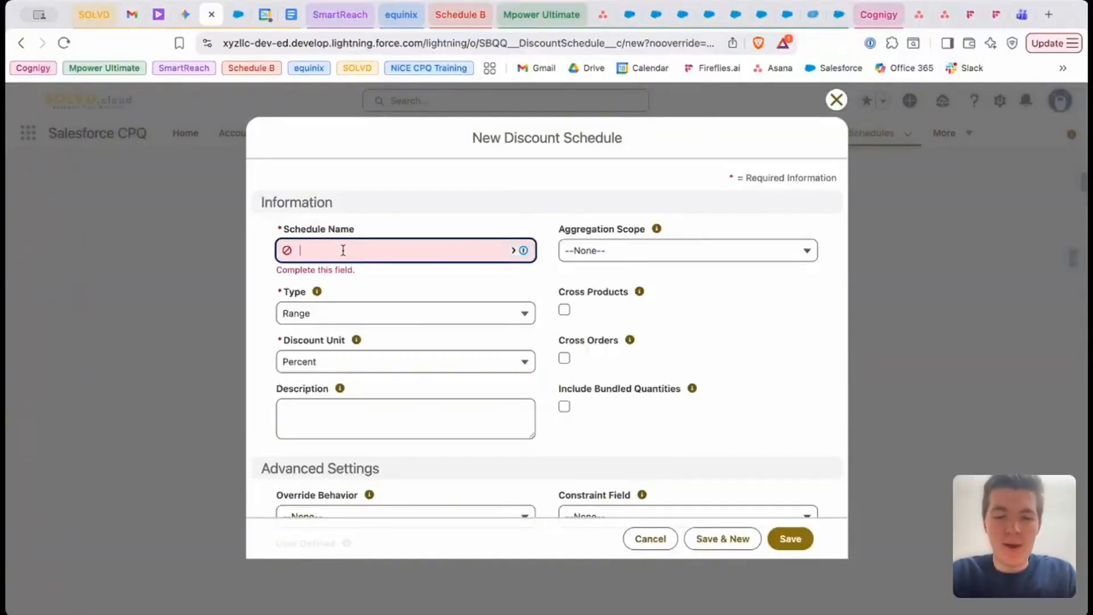
{"action": "type", "text": "Volume"}
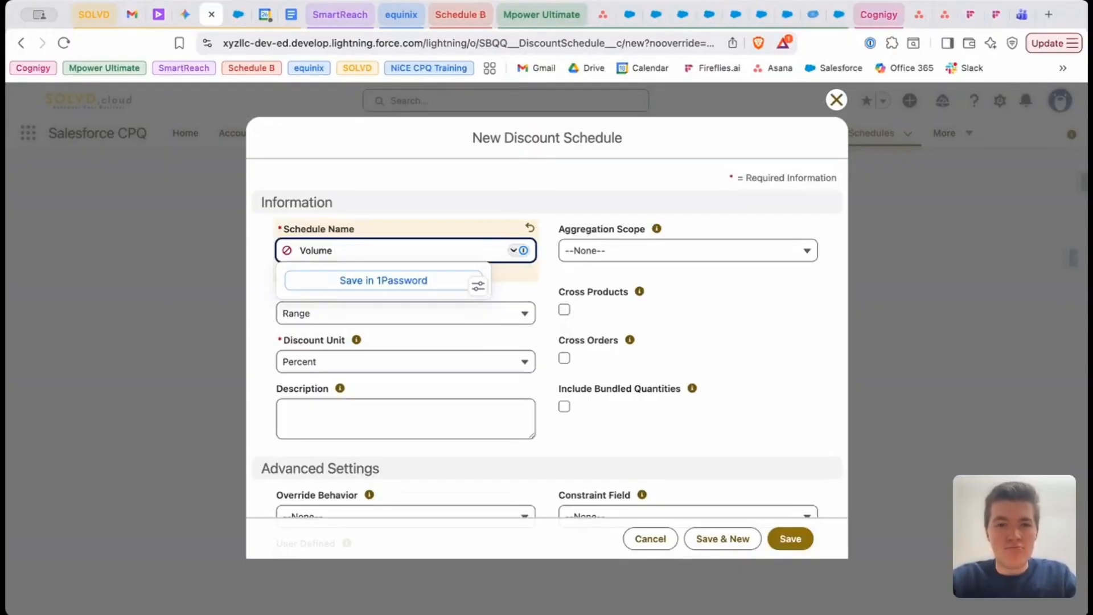
{"action": "type", "text": "10-20"}
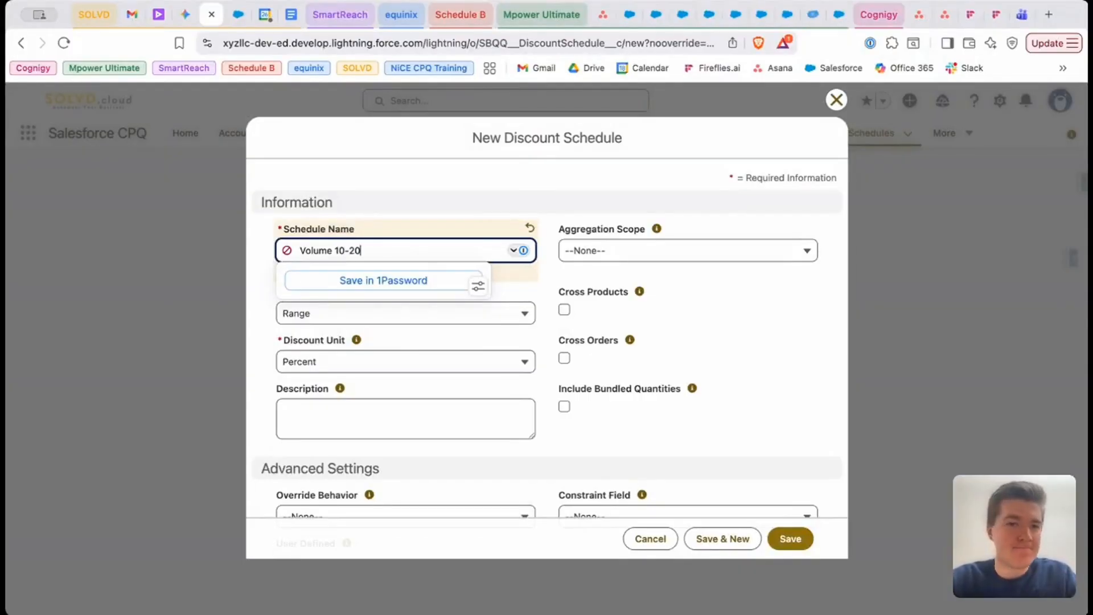
{"action": "left_click", "coordinate": [521, 292]}
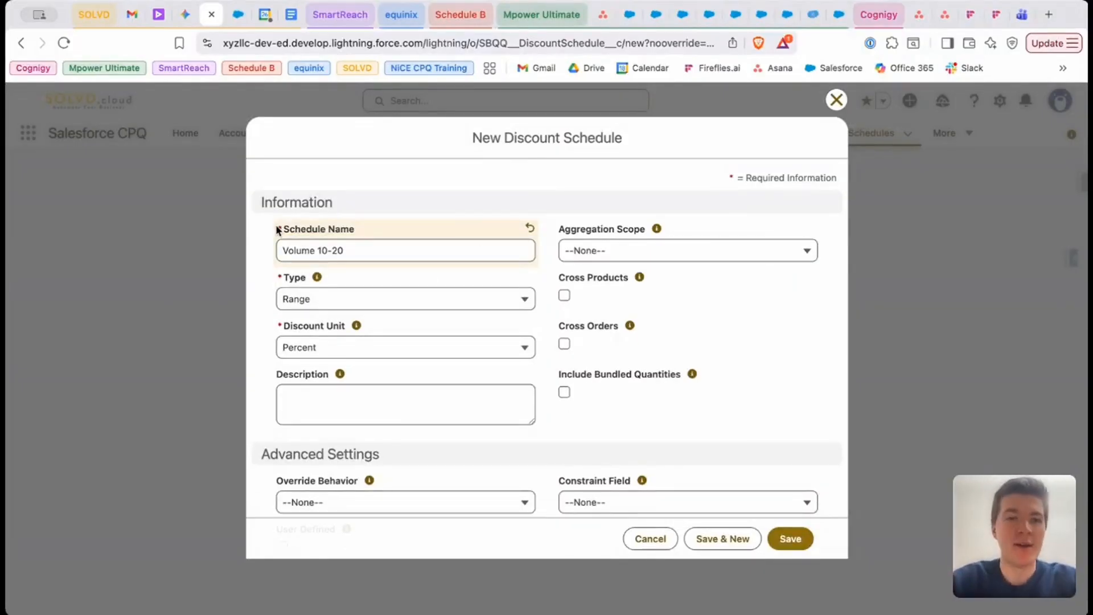
{"action": "left_click_drag", "start_coordinate": [277, 229], "coordinate": [362, 350]}
{"action": "left_click", "coordinate": [247, 302]}
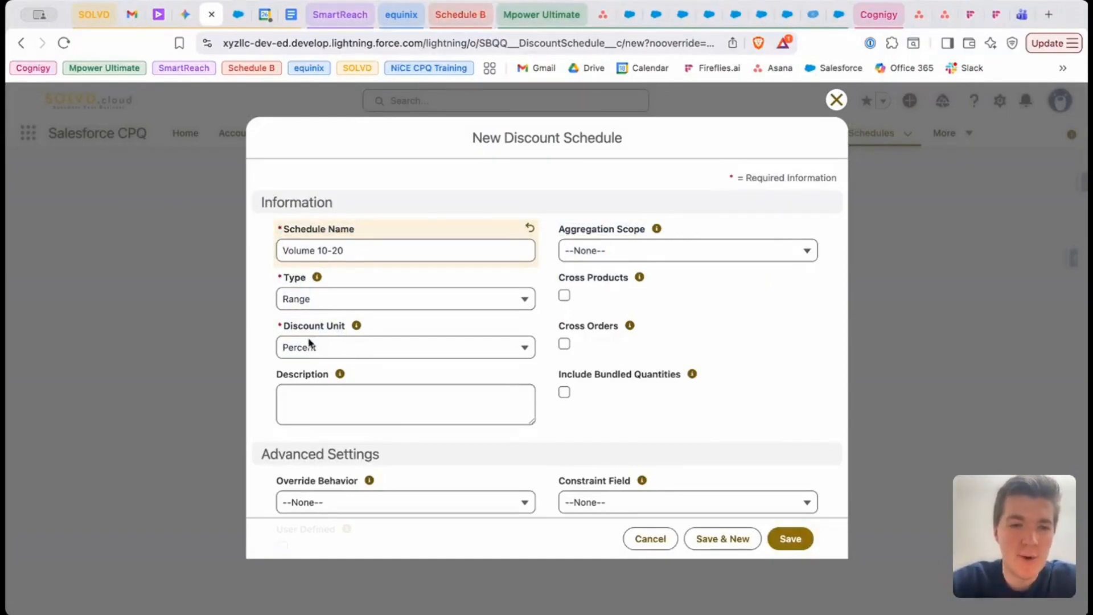
Keep Range as the schedule type and Percent as the discount unit, and save the new discount schedule
{"action": "mouse_move", "coordinate": [319, 281]}
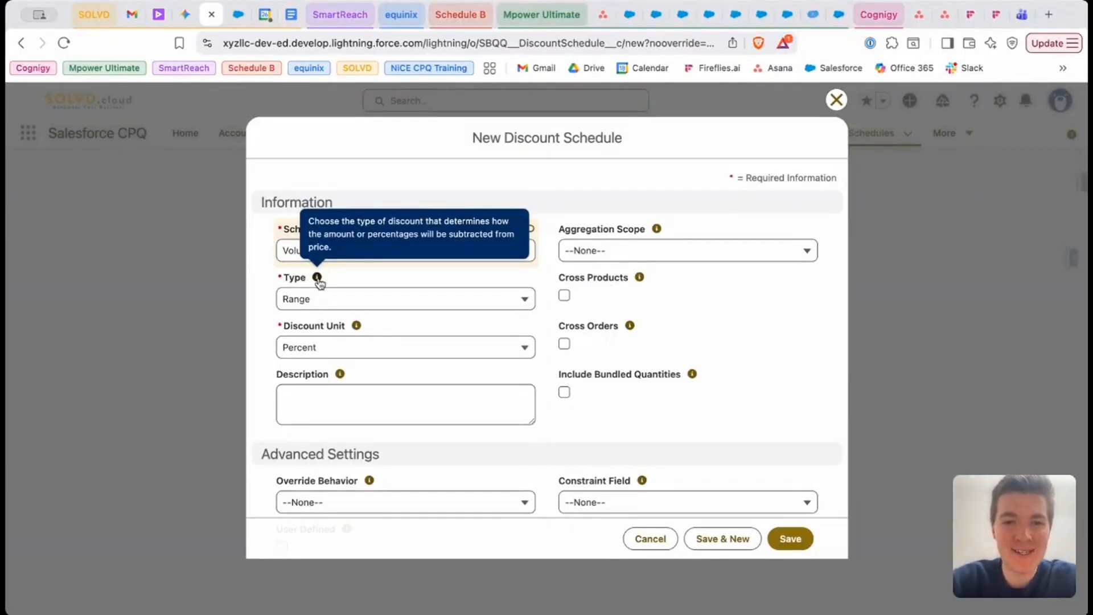
{"action": "left_click", "coordinate": [319, 304]}
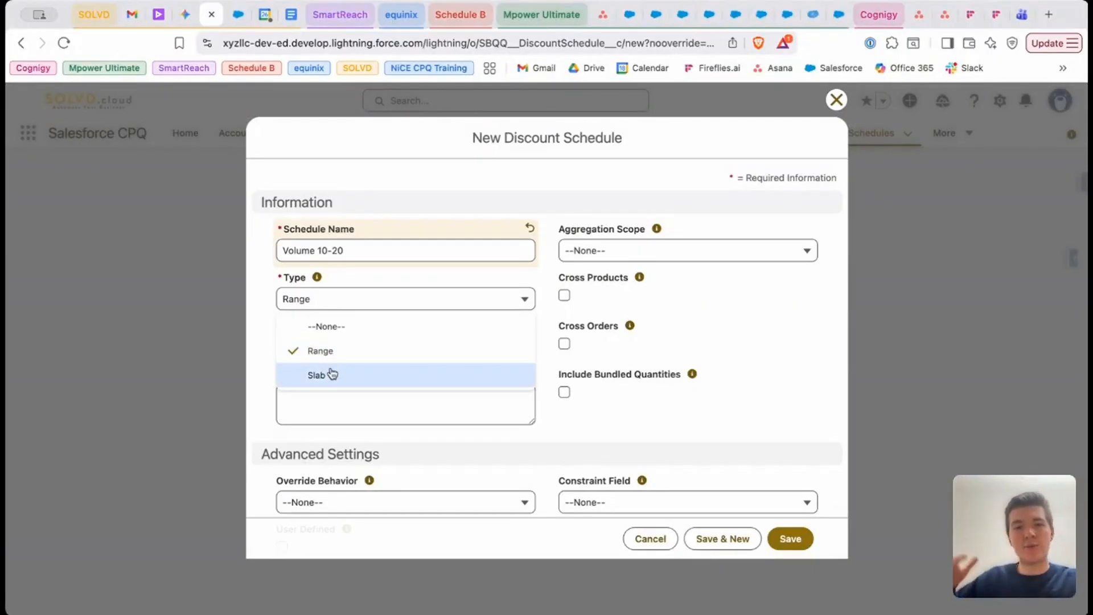
{"action": "left_click", "coordinate": [302, 350]}
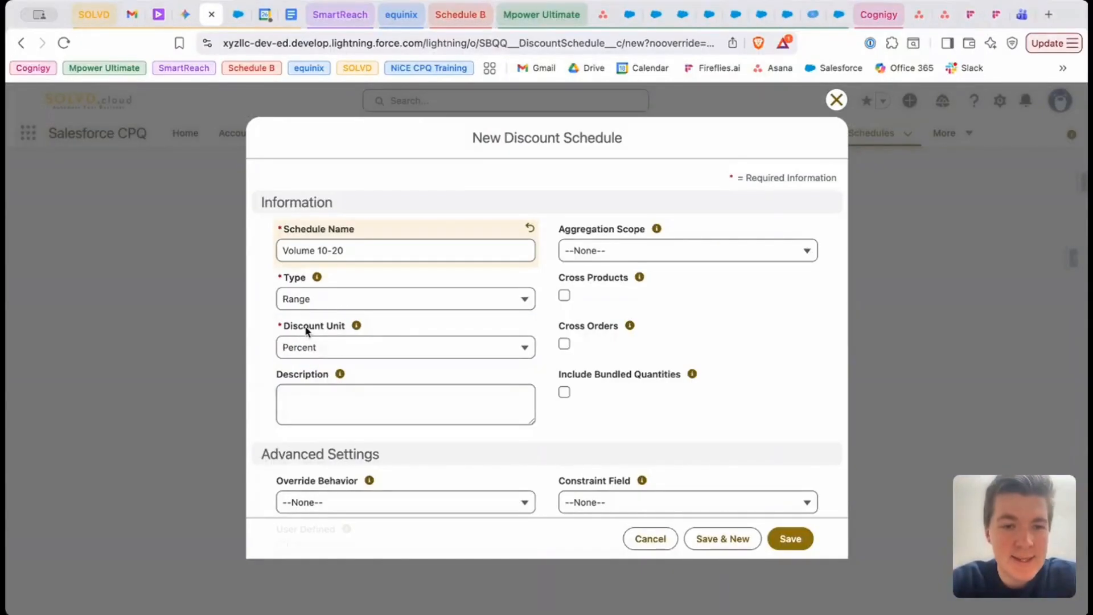
{"action": "mouse_move", "coordinate": [357, 331]}
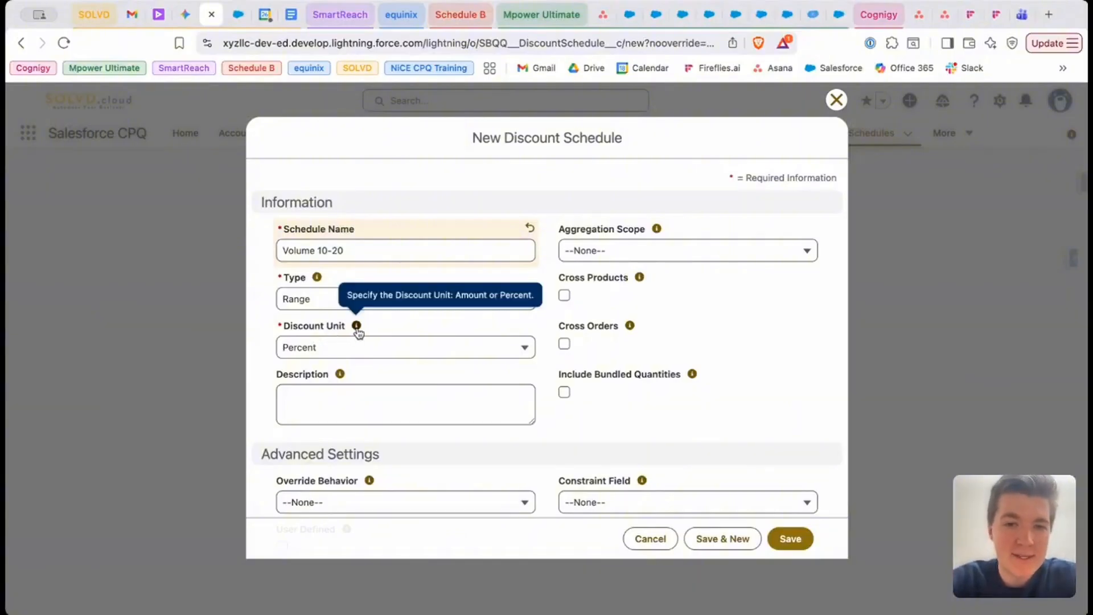
{"action": "left_click", "coordinate": [360, 349]}
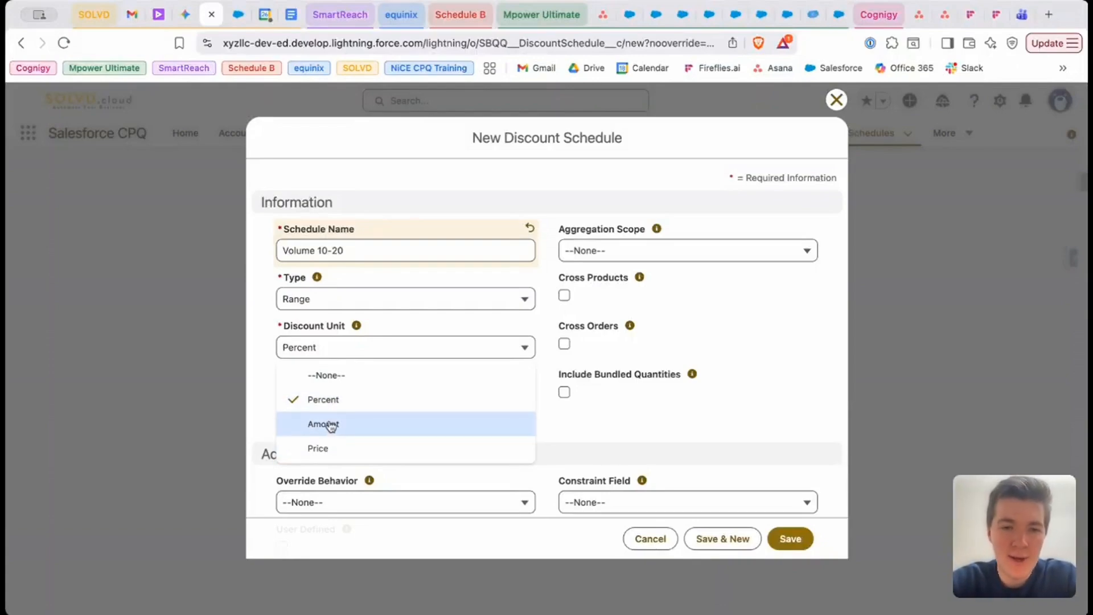
{"action": "left_click", "coordinate": [265, 392]}
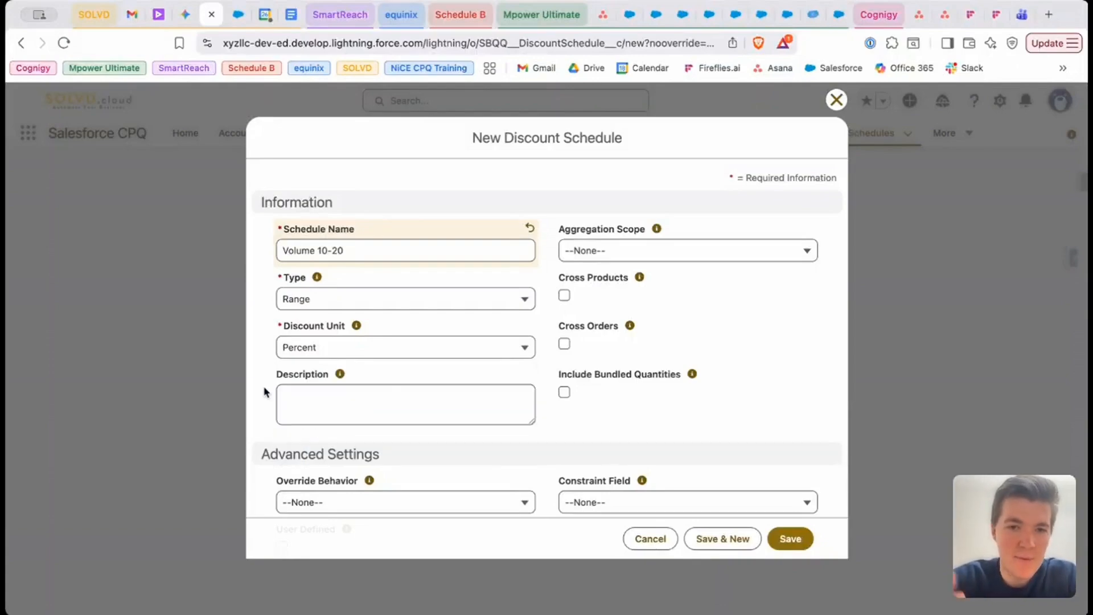
{"action": "right_click", "coordinate": [781, 538]}
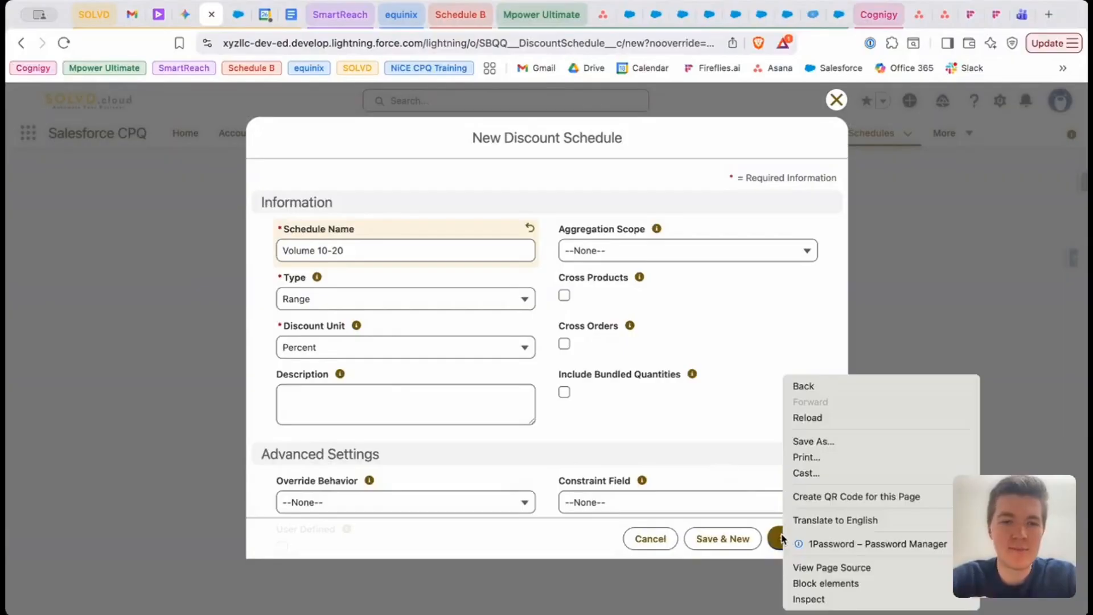
{"action": "left_click", "coordinate": [783, 540]}
{"action": "left_click", "coordinate": [784, 541]}
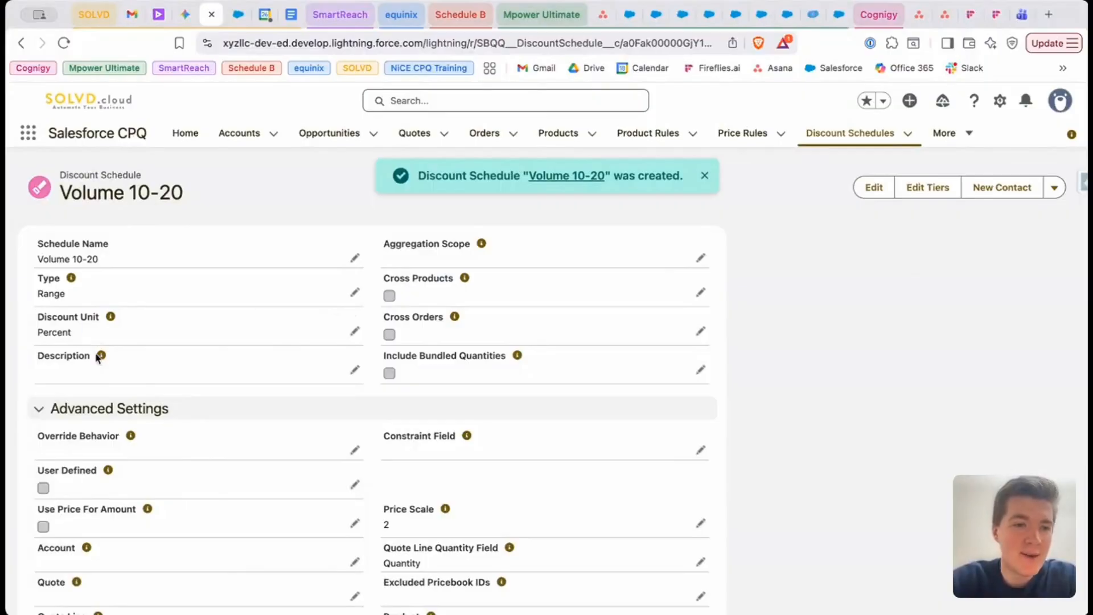
Open the schedule's tiers for editing and define the first tier as 0-10, with lower bound 0, upper bound 10 and a 0% discount
{"action": "mouse_move", "coordinate": [101, 357]}
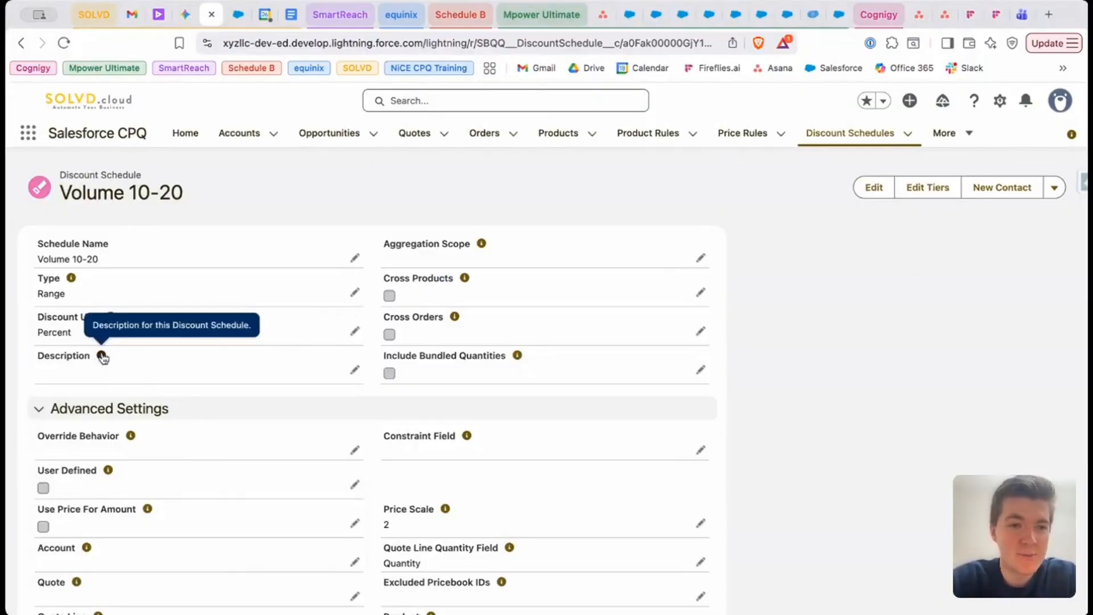
{"action": "left_click", "coordinate": [929, 195]}
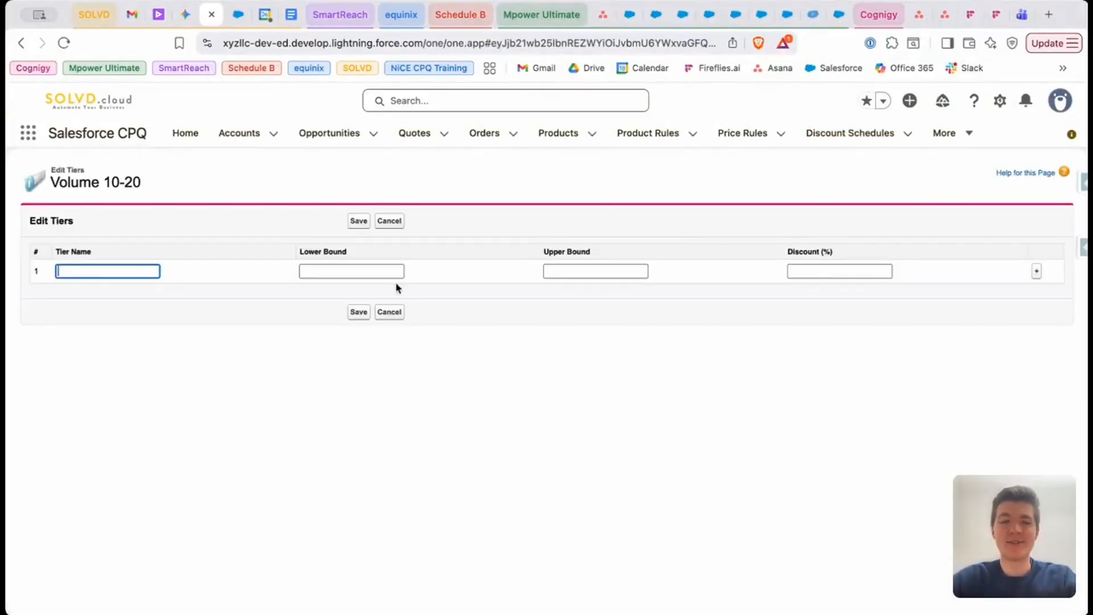
{"action": "type", "text": "0-10"}
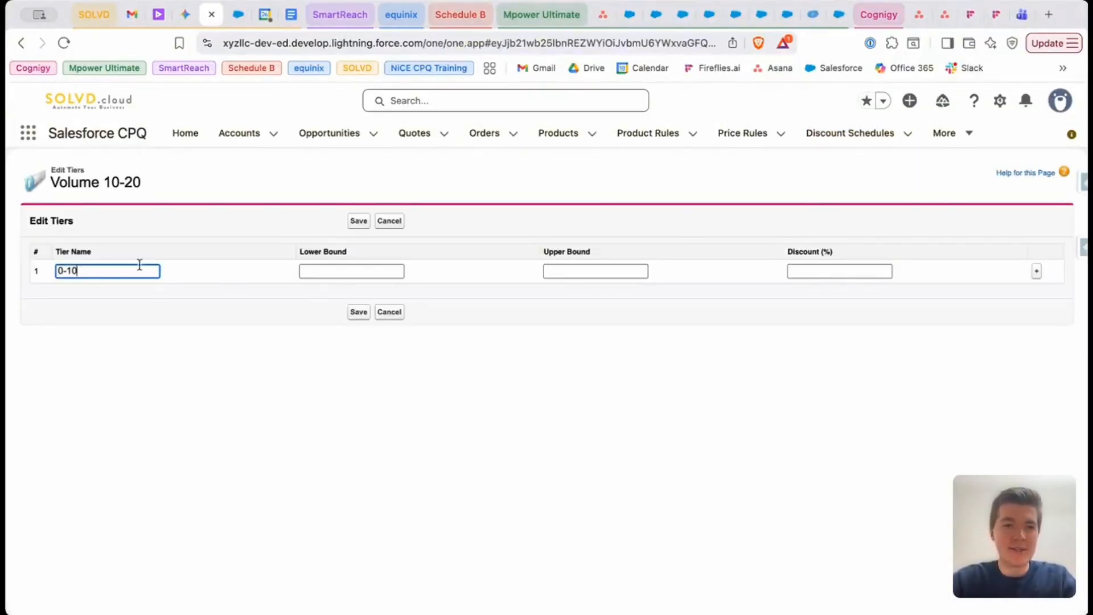
{"action": "left_click", "coordinate": [325, 271]}
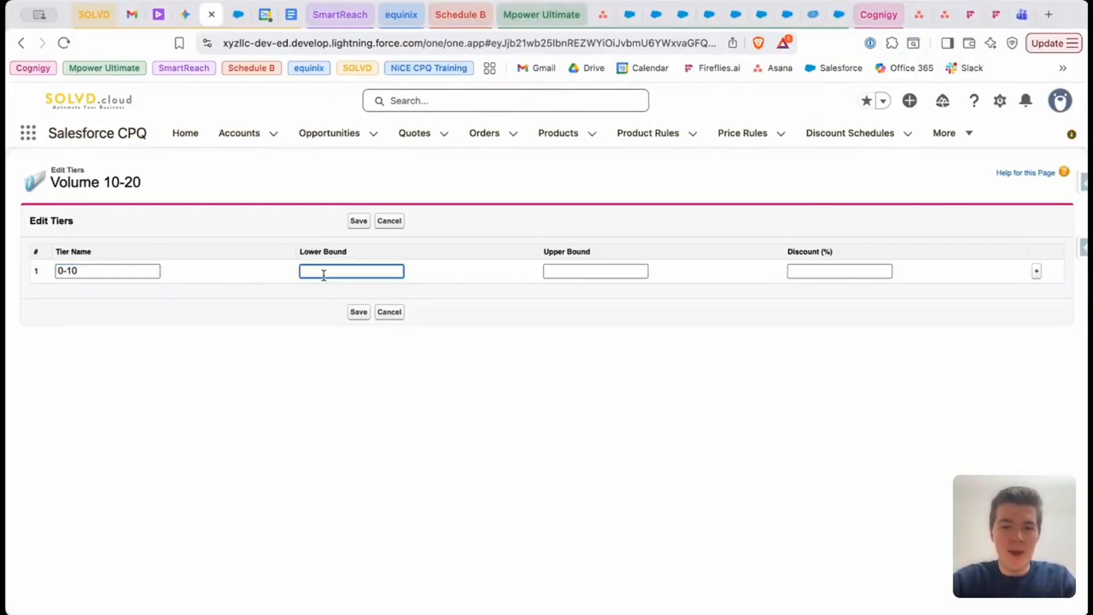
{"action": "type", "text": "0"}
{"action": "key", "text": "Tab"}
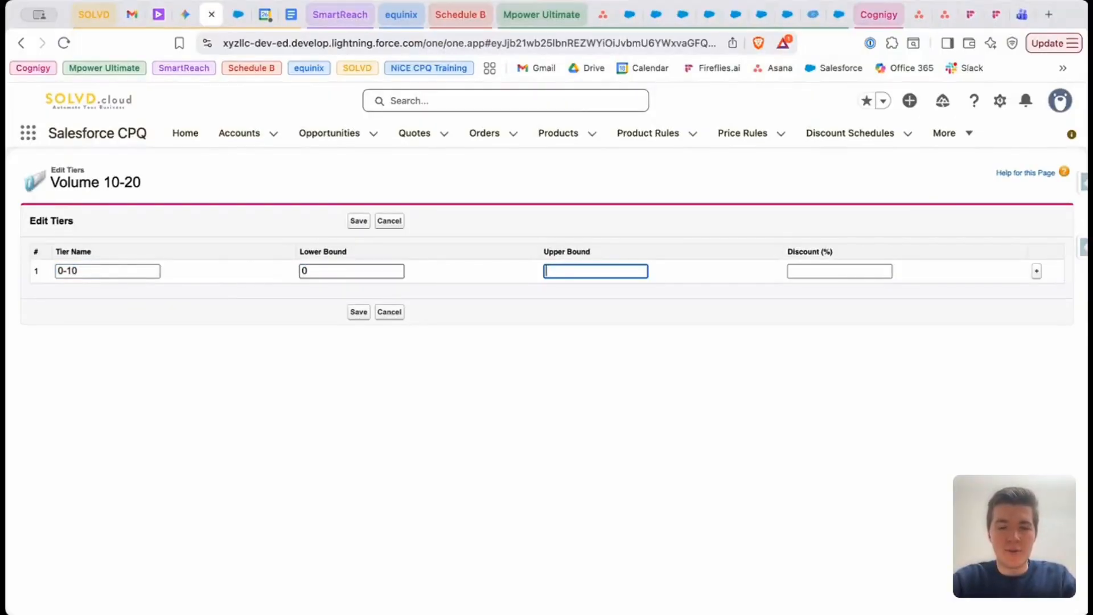
{"action": "type", "text": "10"}
{"action": "key", "text": "Tab"}
{"action": "type", "text": "0"}
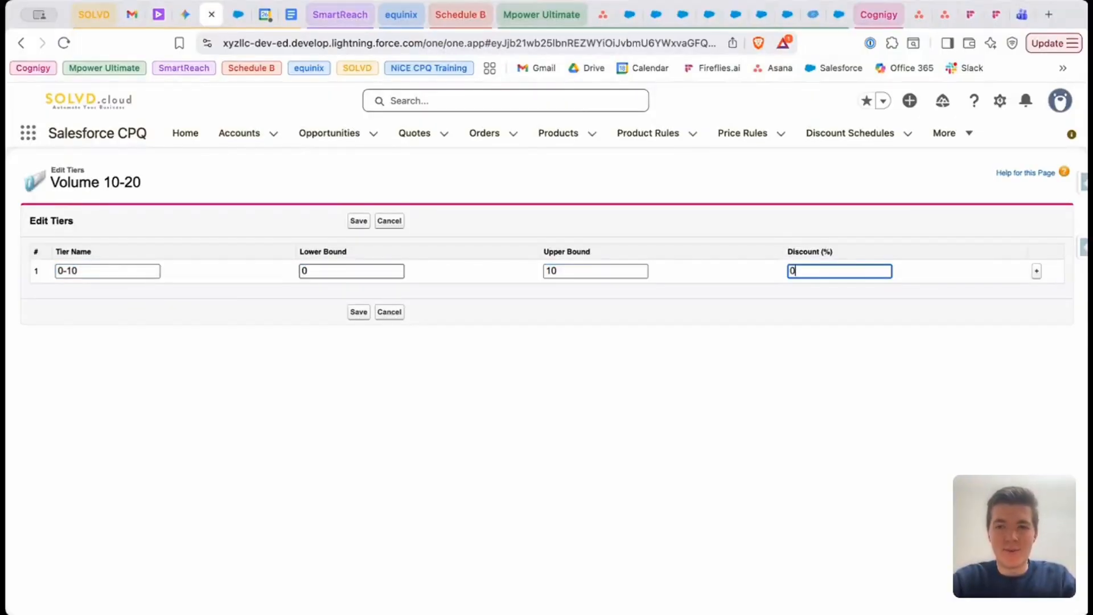
Add a second tier named 10-20 with lower bound 10, upper bound 20 and a 10% discount
{"action": "left_click", "coordinate": [1036, 272]}
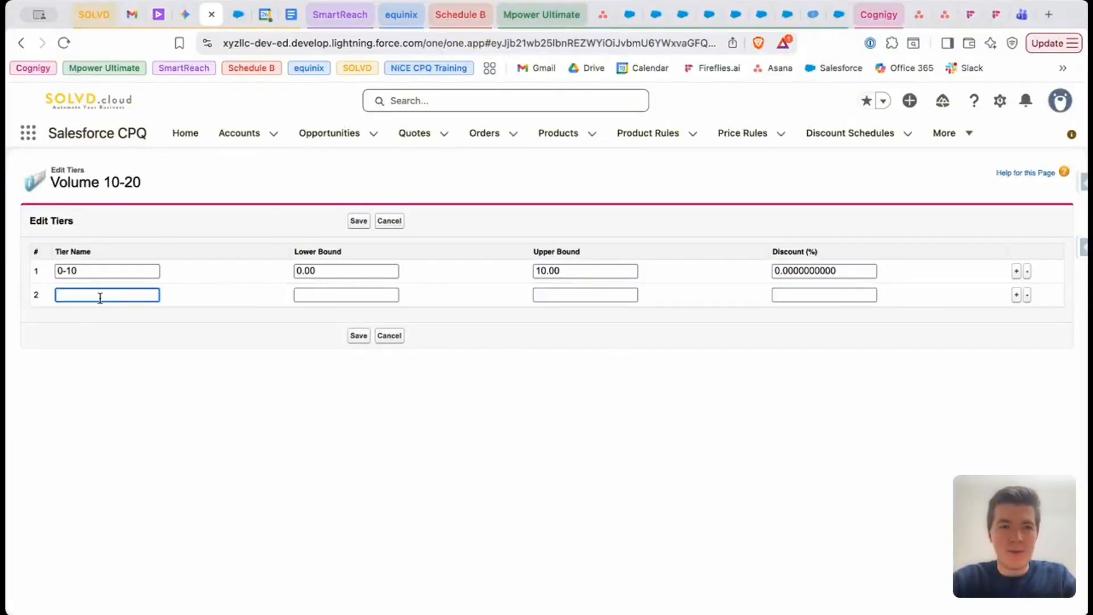
{"action": "type", "text": "10-20"}
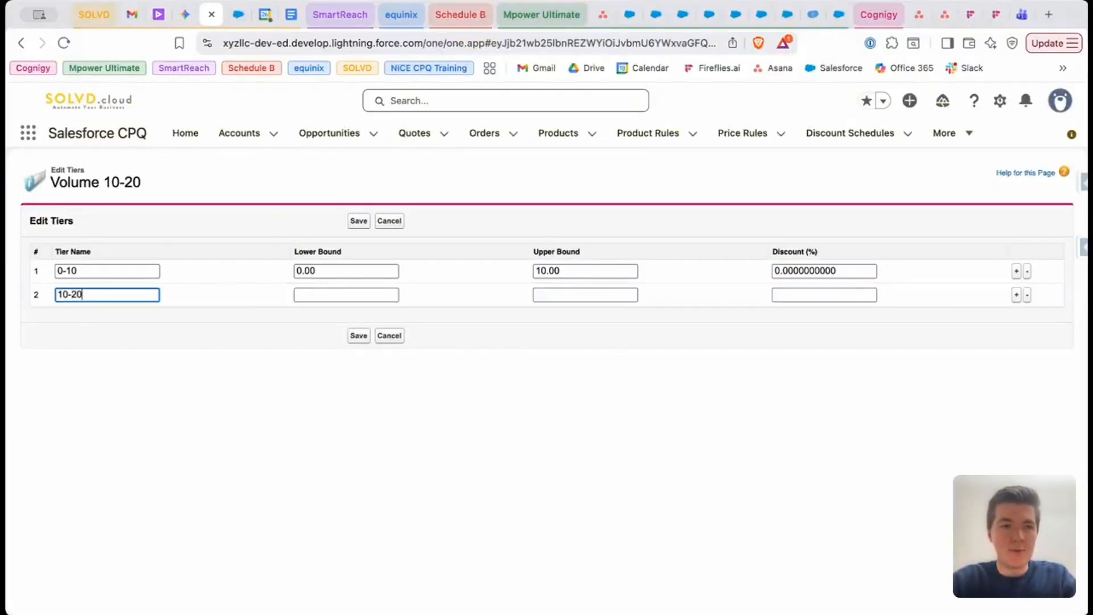
{"action": "key", "text": "Tab"}
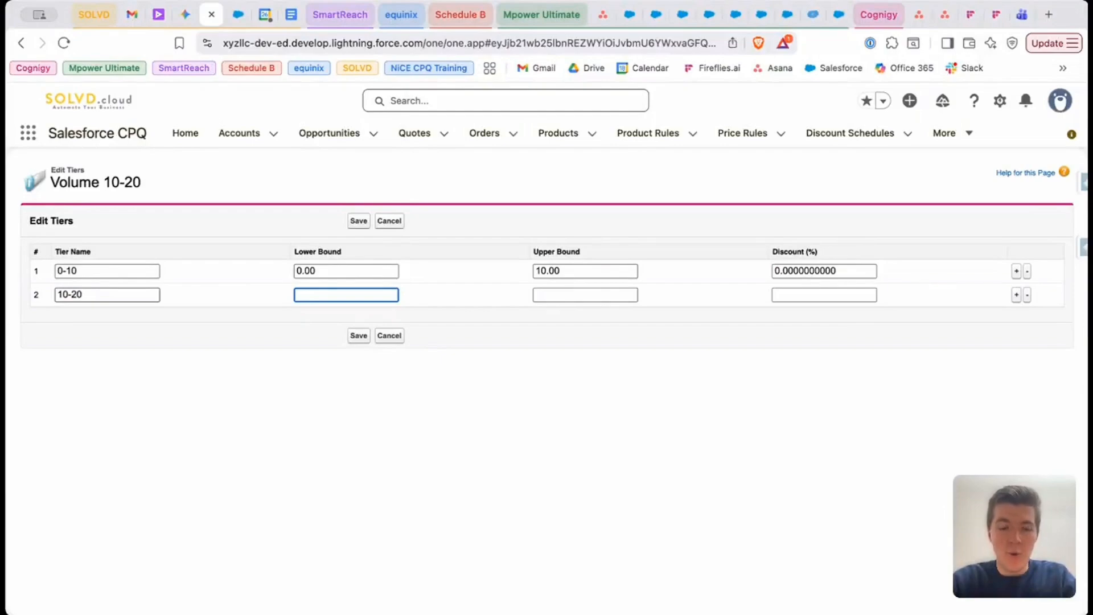
{"action": "type", "text": "10"}
{"action": "left_click", "coordinate": [629, 297]}
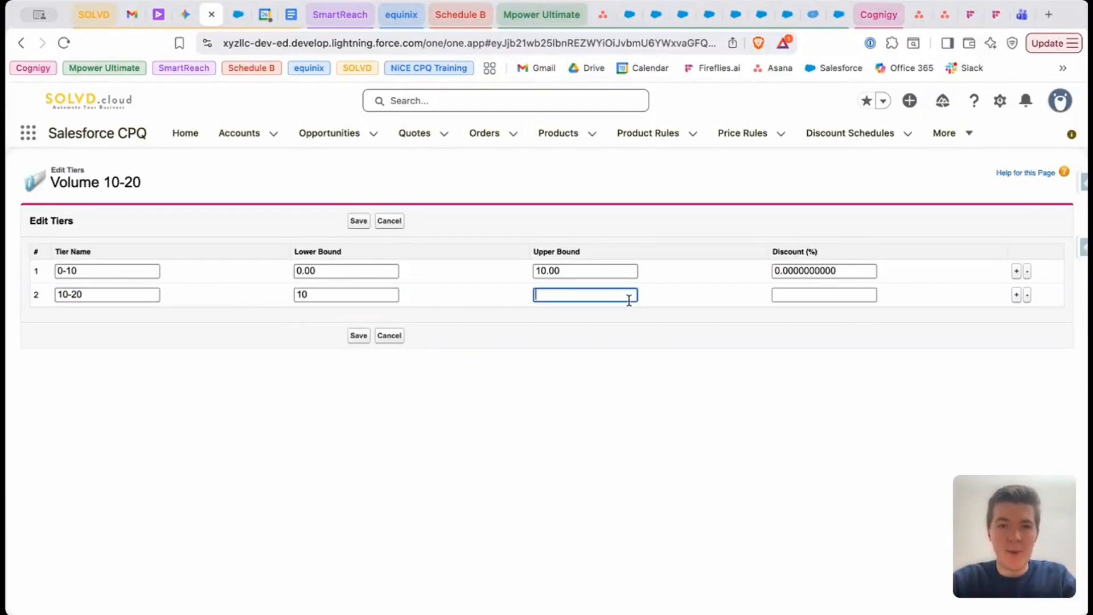
{"action": "type", "text": "20"}
{"action": "key", "text": "Tab"}
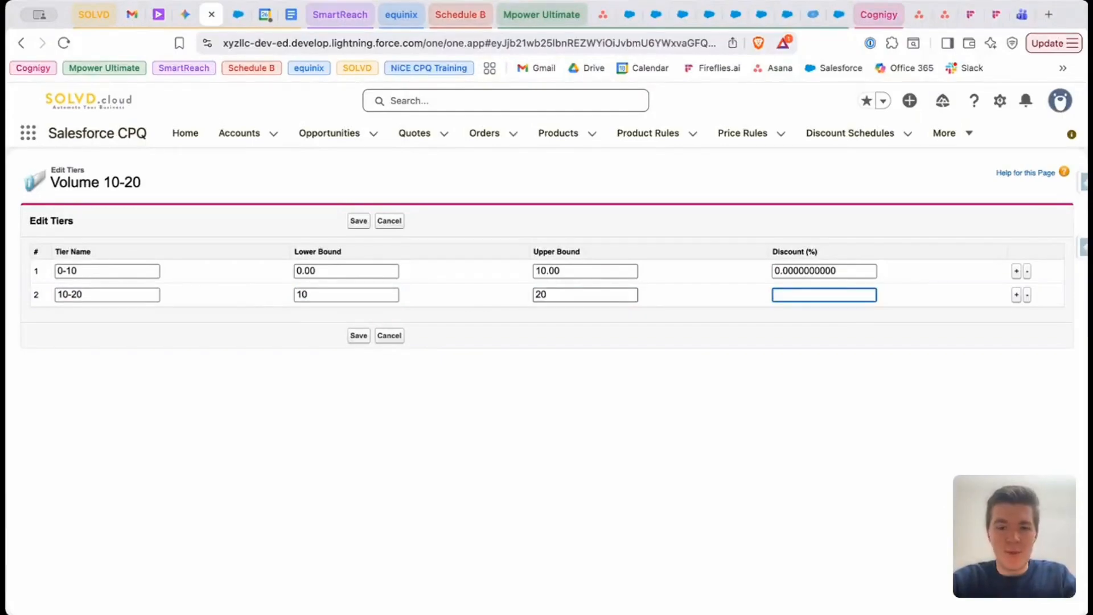
{"action": "type", "text": "10"}
Add a third tier named 20-30 with lower bound 20, upper bound 30 and a 20% discount, and save the tiers
{"action": "left_click", "coordinate": [1016, 295]}
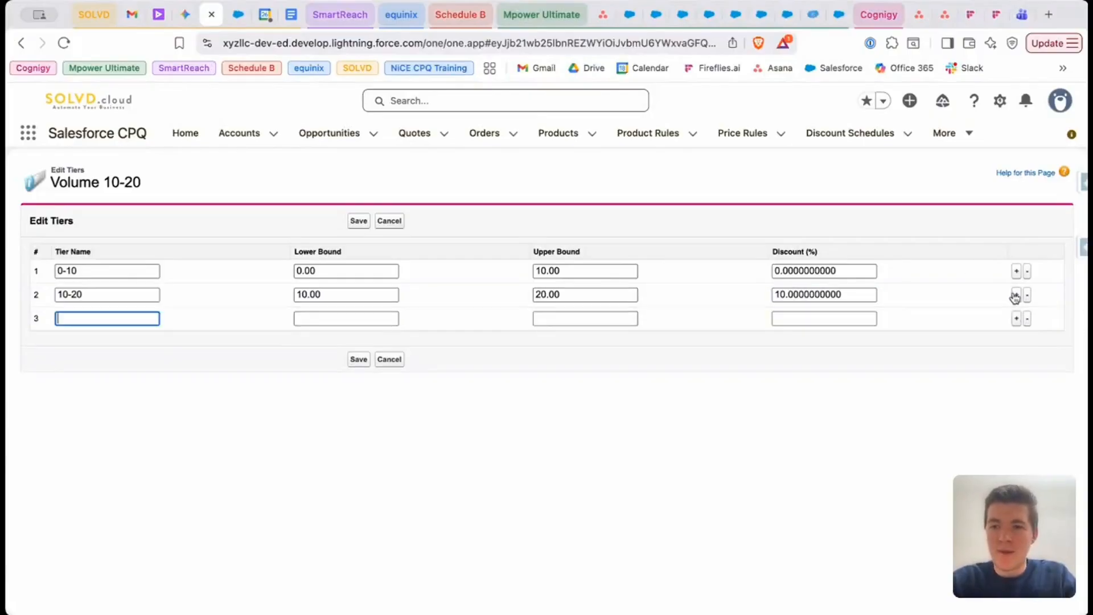
{"action": "type", "text": "20-30"}
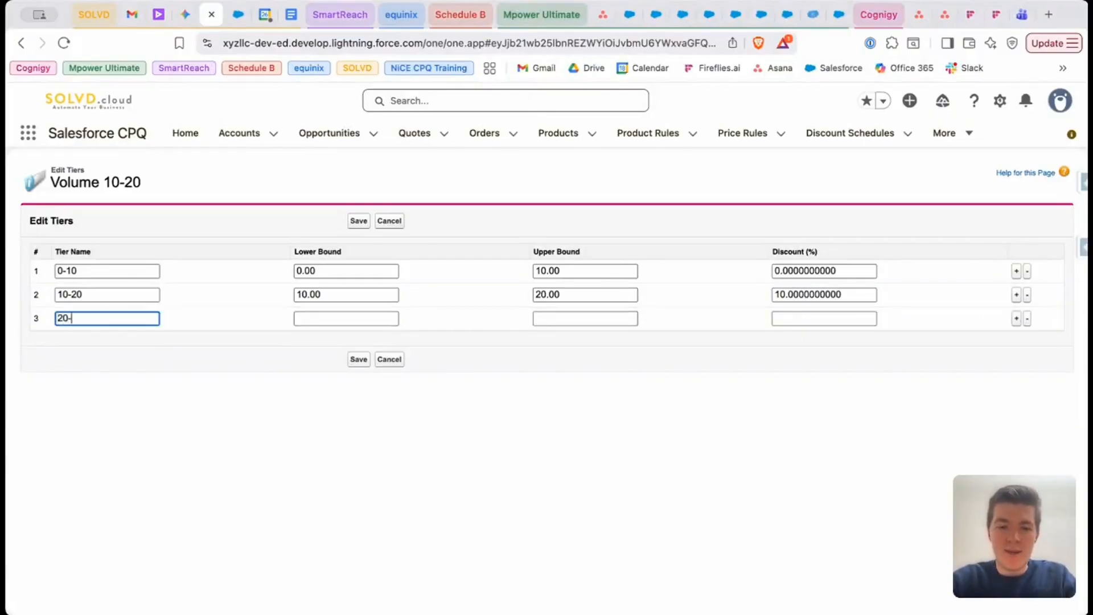
{"action": "key", "text": "Tab"}
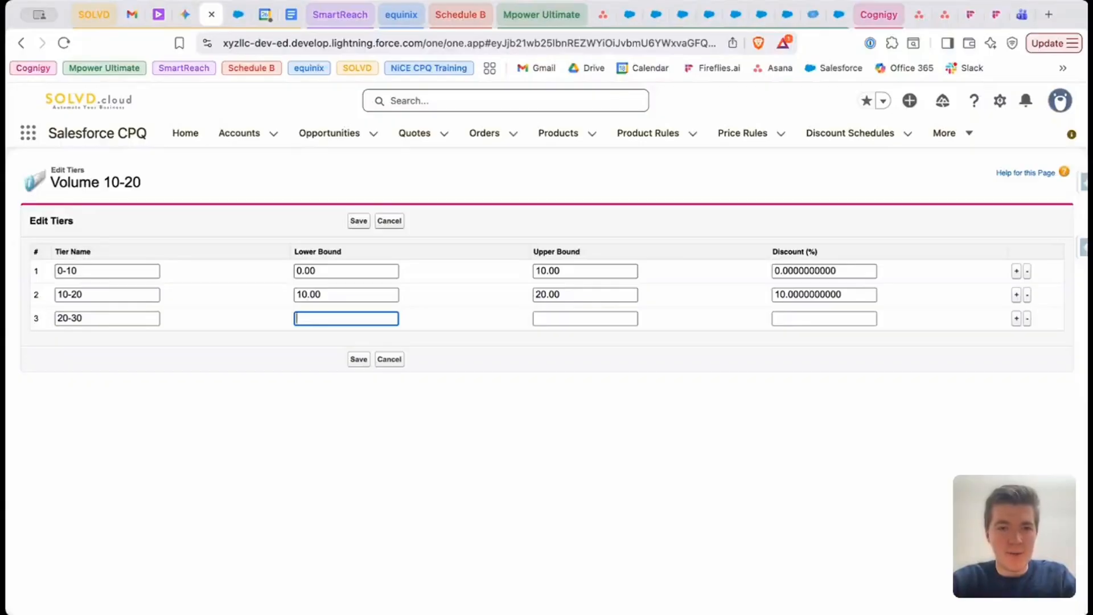
{"action": "type", "text": "20"}
{"action": "key", "text": "Tab"}
{"action": "type", "text": "30"}
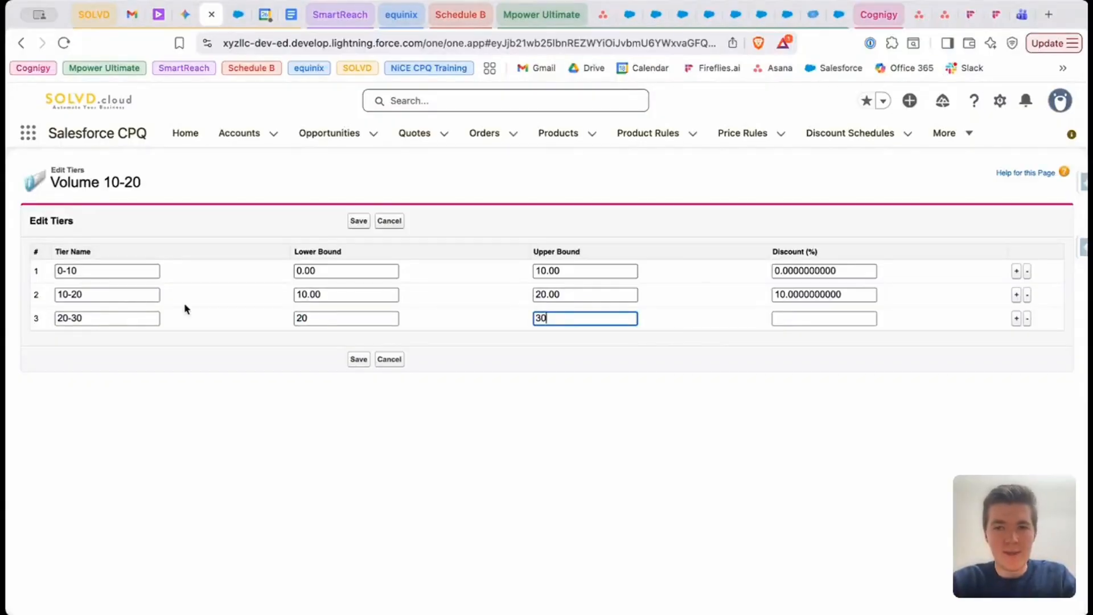
{"action": "left_click", "coordinate": [789, 318]}
{"action": "type", "text": "20"}
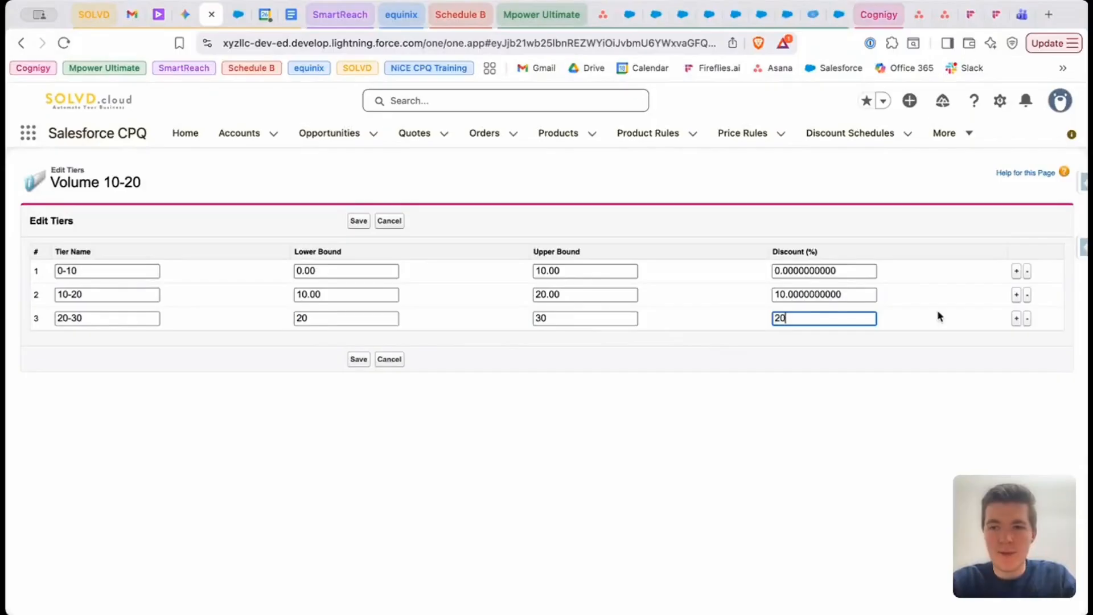
{"action": "left_click", "coordinate": [359, 359]}
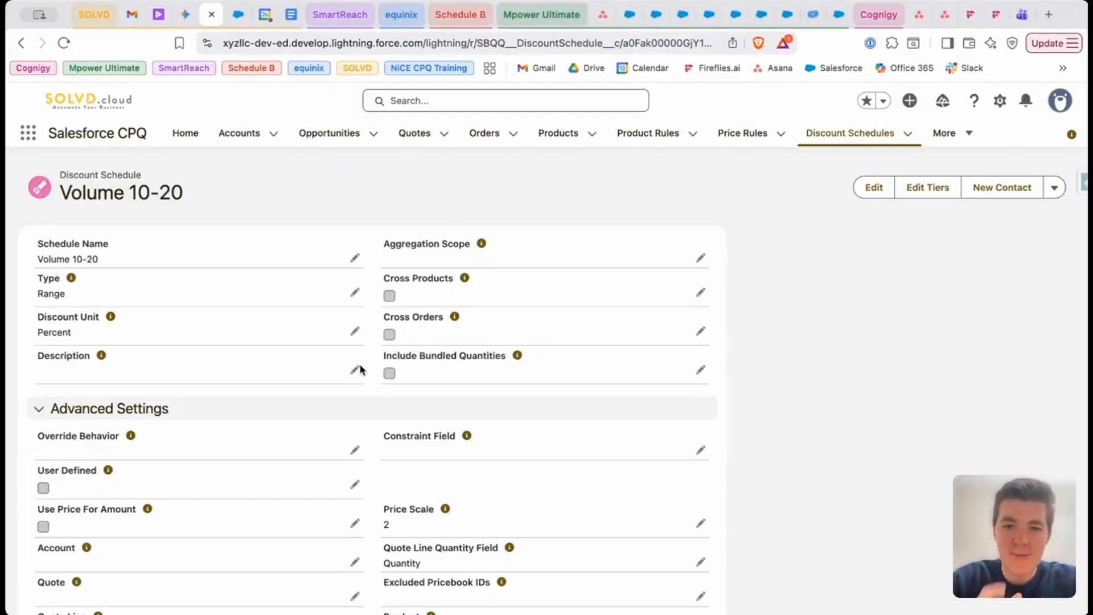
{"action": "key", "text": "super+f"}
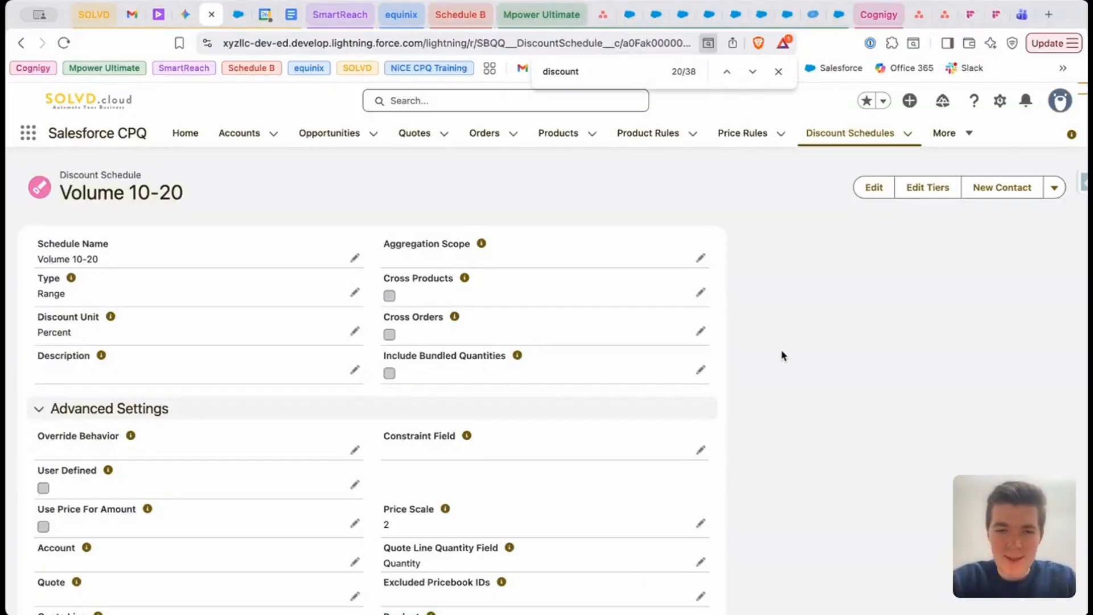
{"action": "scroll", "coordinate": [784, 356], "scroll_direction": "down", "scroll_amount": 1}
{"action": "scroll", "coordinate": [783, 355], "scroll_direction": "up", "scroll_amount": 1}
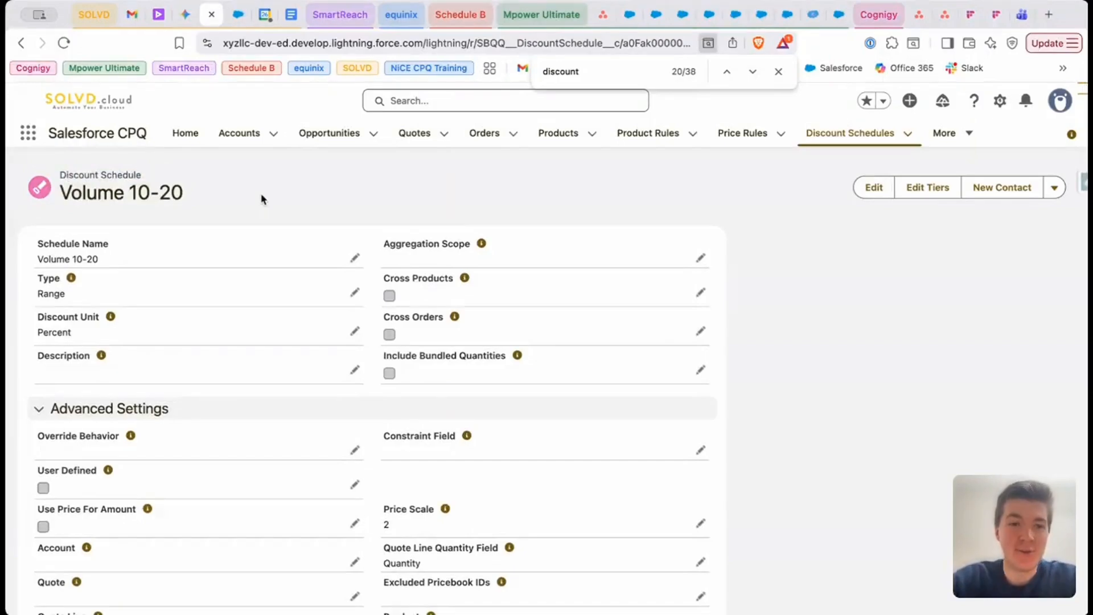
{"action": "scroll", "coordinate": [261, 198], "scroll_direction": "down", "scroll_amount": 4}
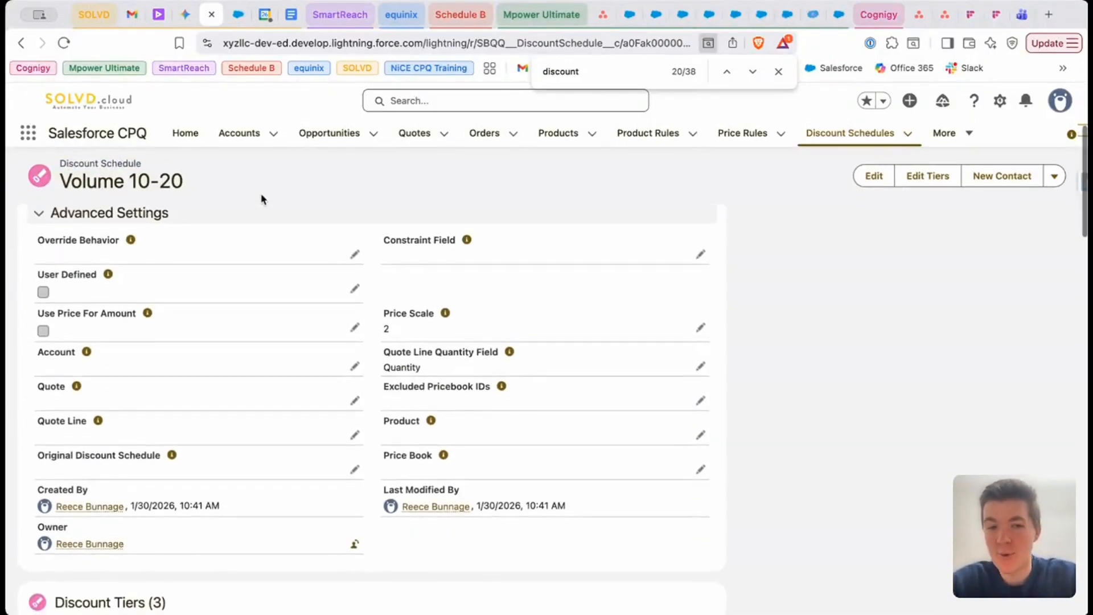
{"action": "scroll", "coordinate": [261, 199], "scroll_direction": "up", "scroll_amount": 4}
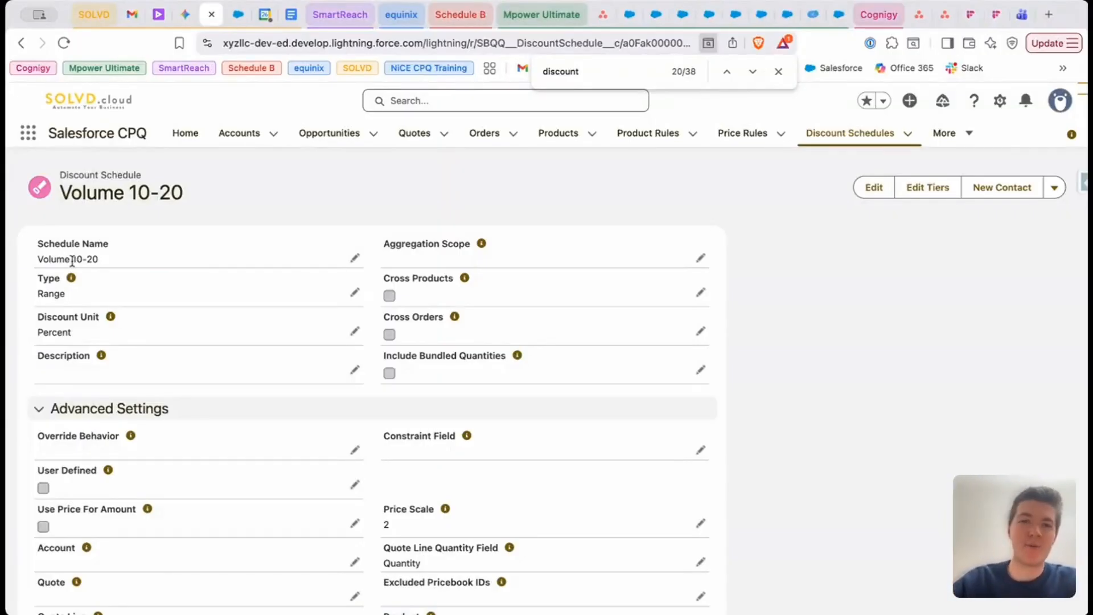
Go to the product records and switch the list view to All Products
{"action": "left_click", "coordinate": [551, 142]}
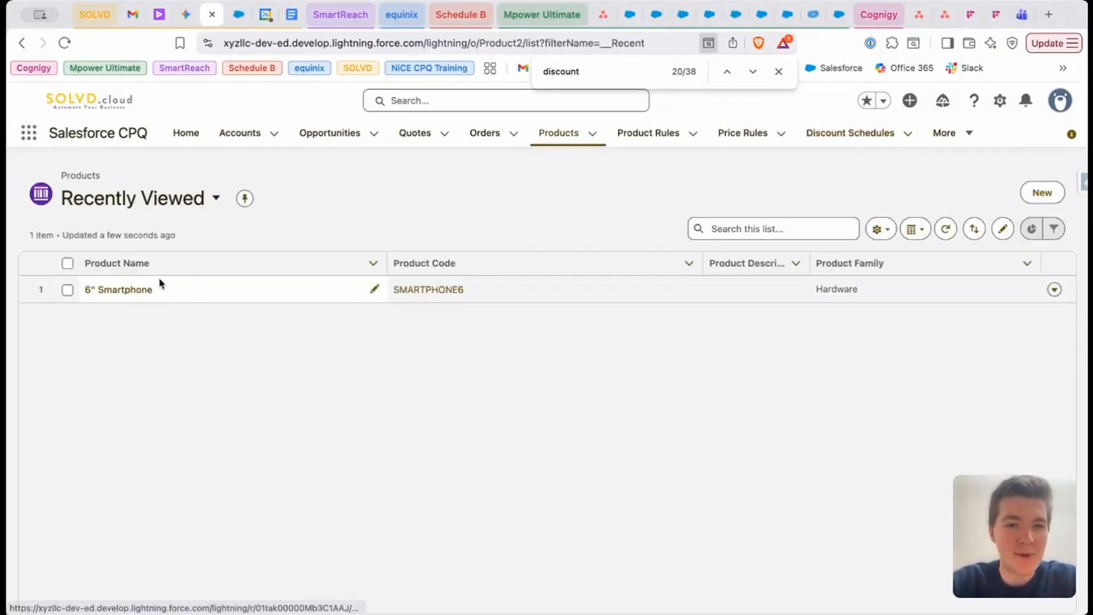
{"action": "left_click", "coordinate": [214, 198]}
{"action": "left_click", "coordinate": [159, 302]}
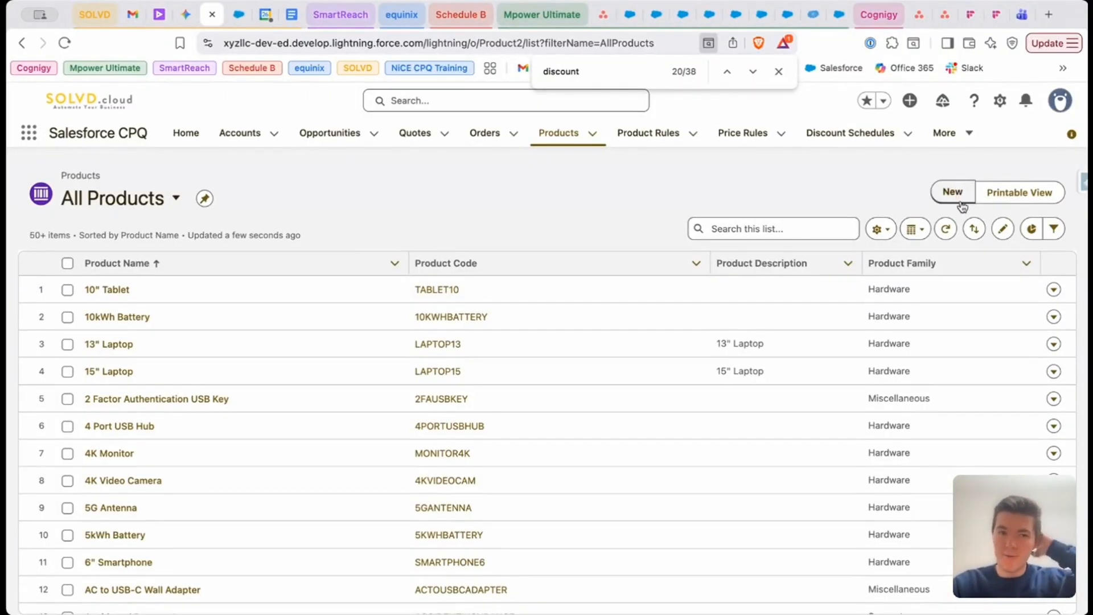
Find the smartphone in the product list by searching the page for "smart" and open the 6" Smartphone record
{"action": "scroll", "coordinate": [206, 426], "scroll_direction": "down", "scroll_amount": 10}
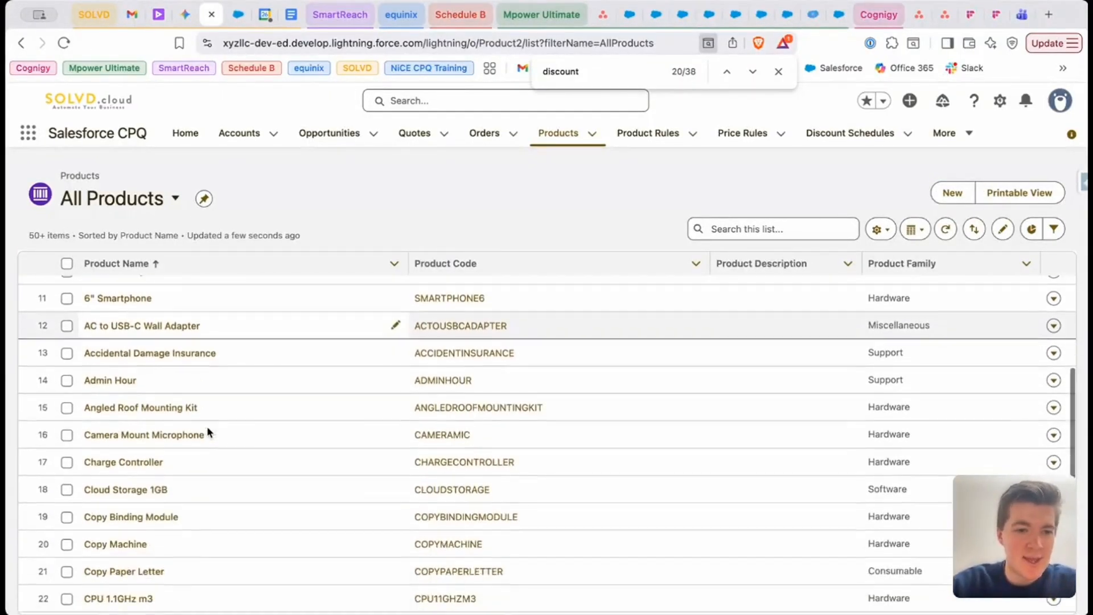
{"action": "scroll", "coordinate": [207, 428], "scroll_direction": "down", "scroll_amount": 10}
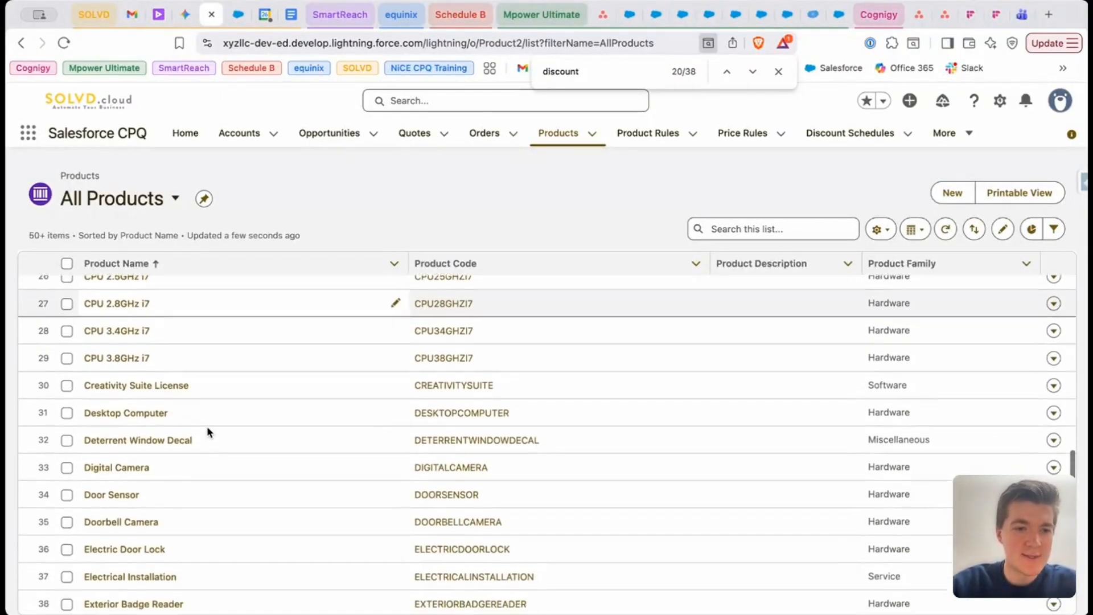
{"action": "scroll", "coordinate": [206, 428], "scroll_direction": "up", "scroll_amount": 10}
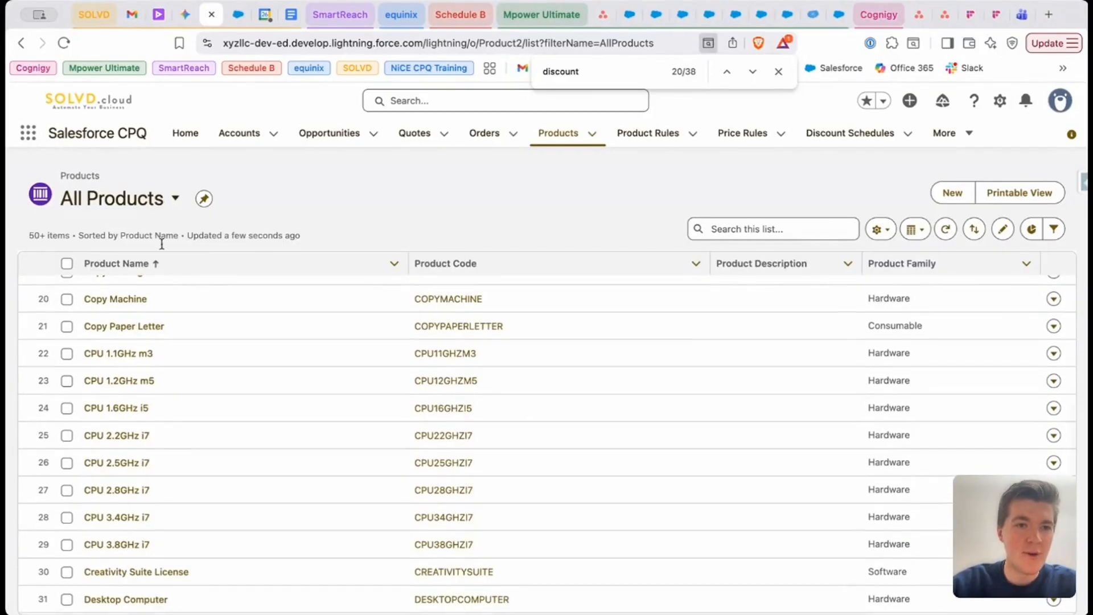
{"action": "scroll", "coordinate": [156, 341], "scroll_direction": "up", "scroll_amount": 10}
{"action": "key", "text": "super+f"}
{"action": "type", "text": "smart"}
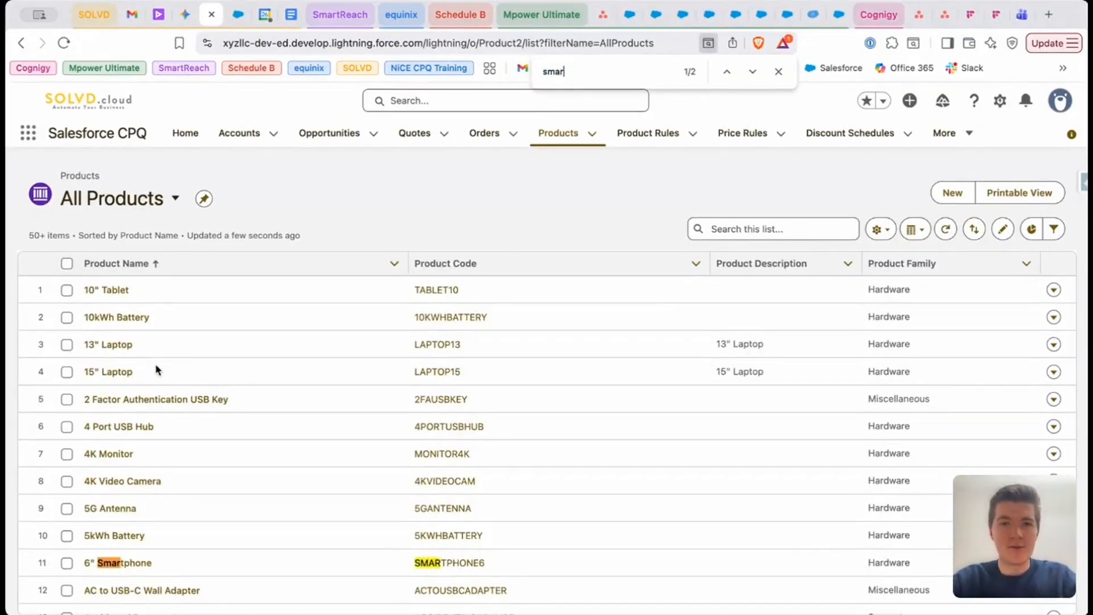
{"action": "left_click", "coordinate": [130, 564]}
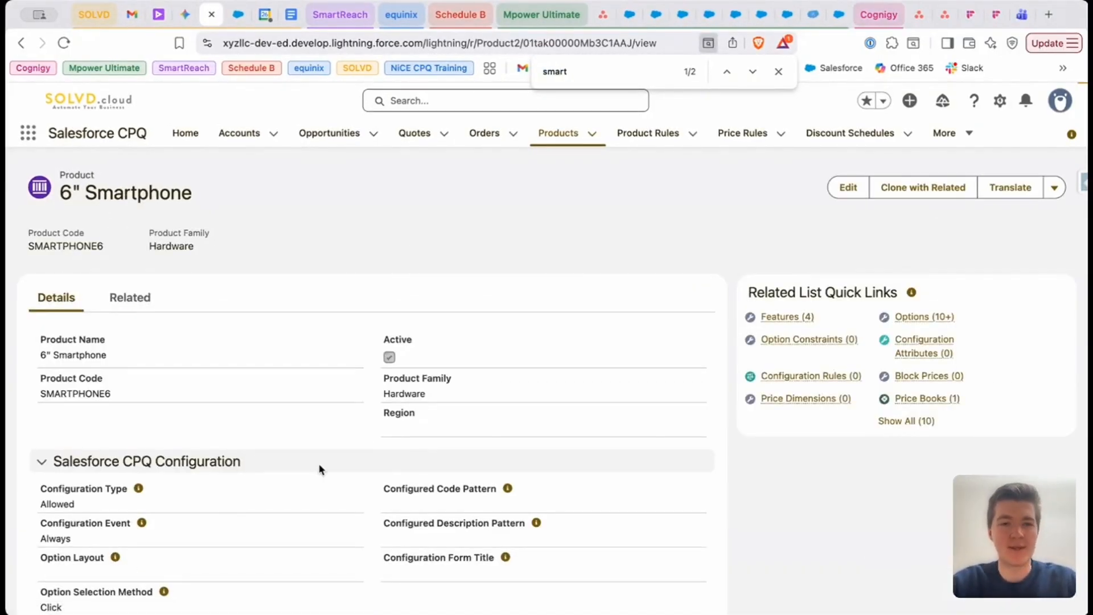
Open the 6" Smartphone product for editing and locate its Salesforce CPQ Discounting fields by searching the page for "discou"
{"action": "scroll", "coordinate": [434, 464], "scroll_direction": "down", "scroll_amount": 5}
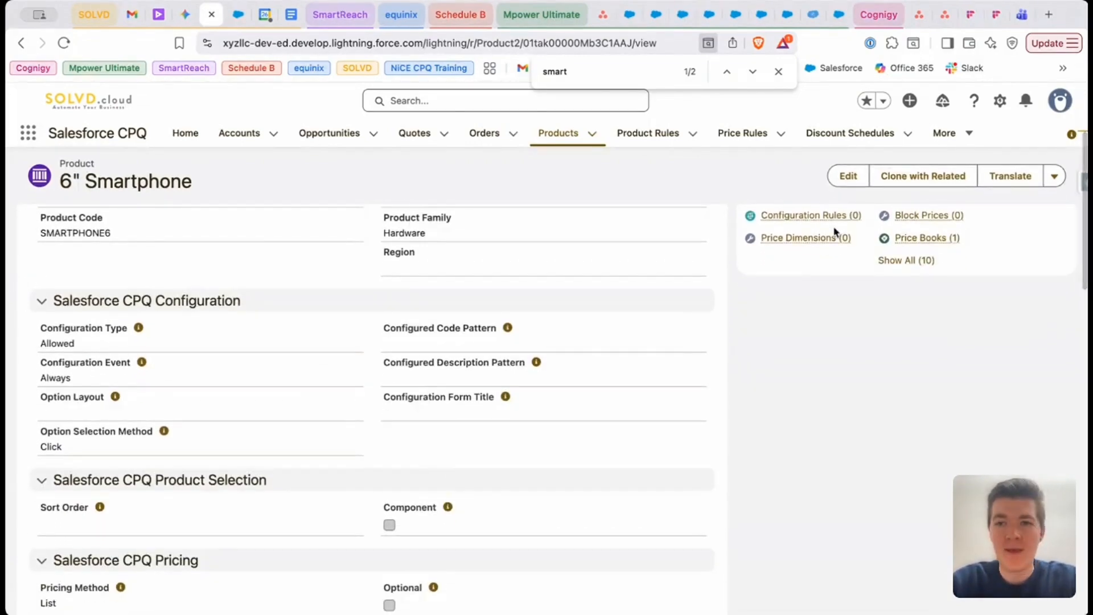
{"action": "left_click", "coordinate": [849, 176]}
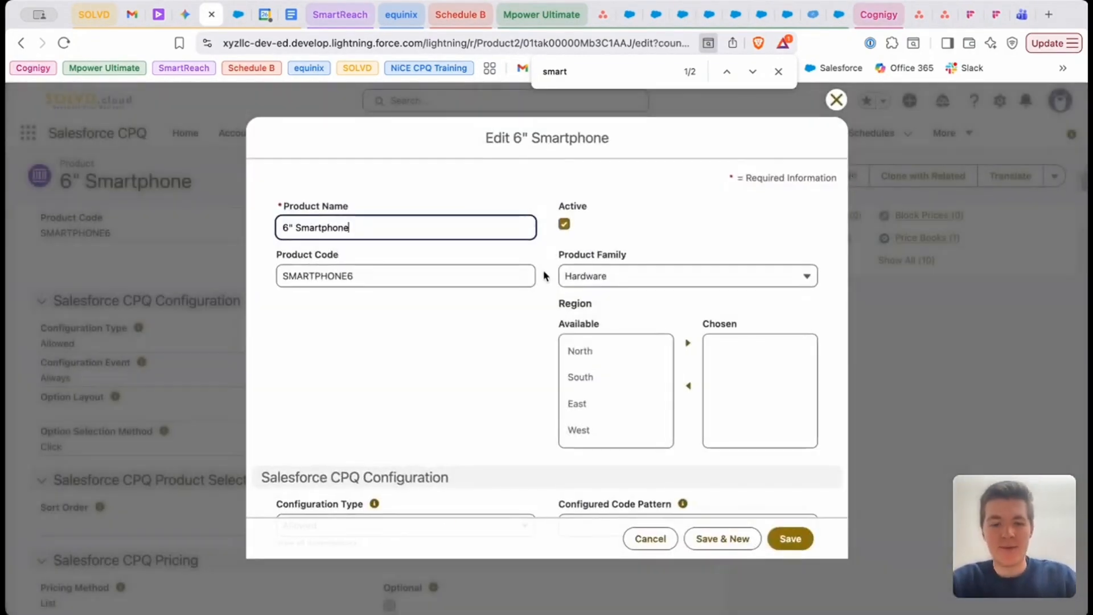
{"action": "key", "text": "super+f"}
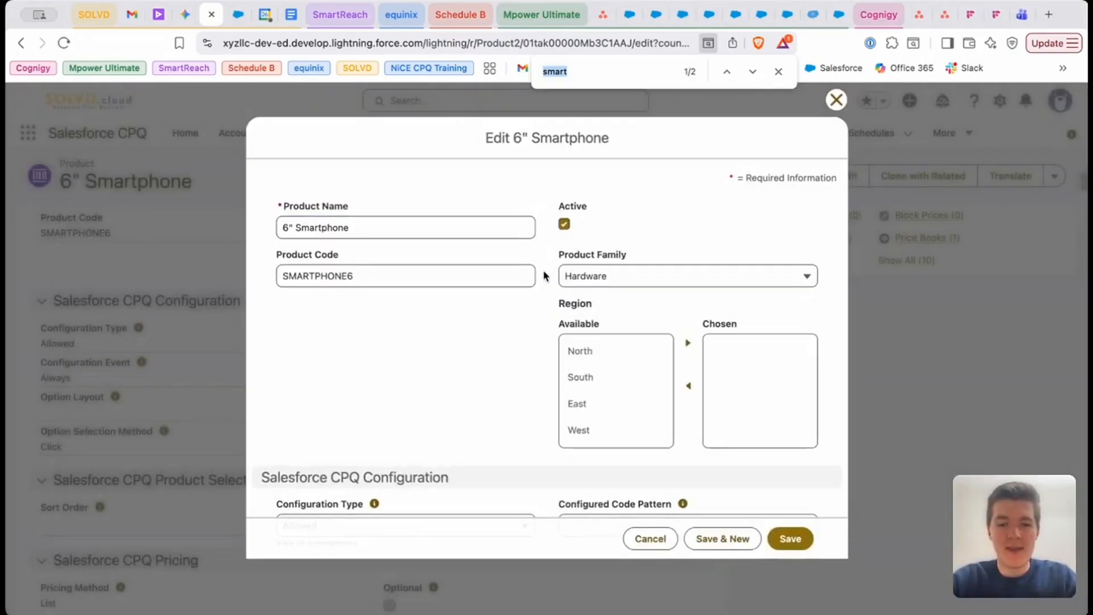
{"action": "type", "text": "disco"}
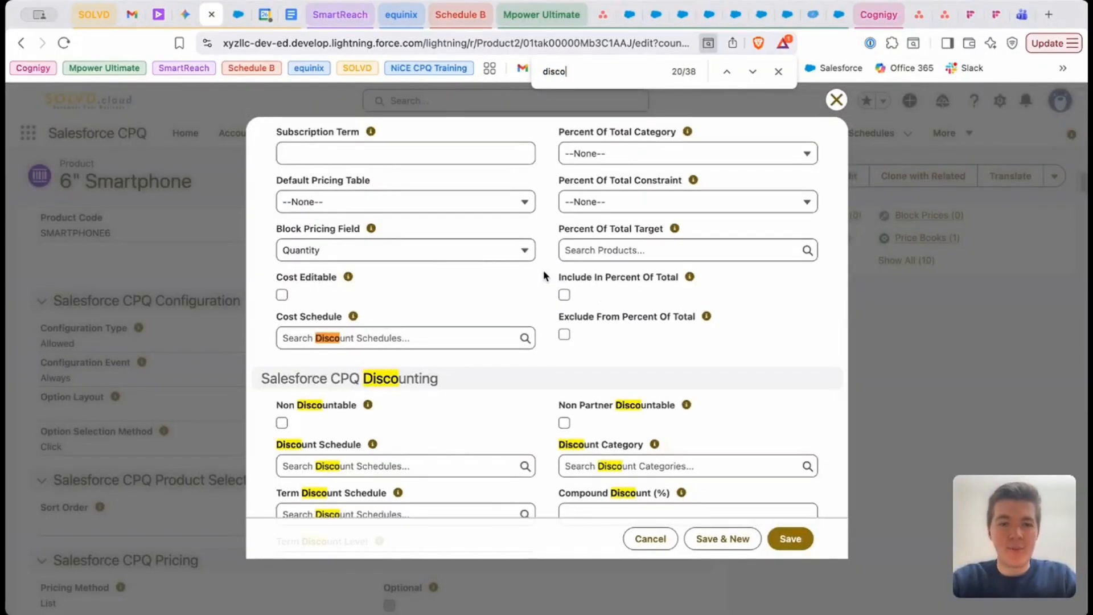
{"action": "type", "text": "u"}
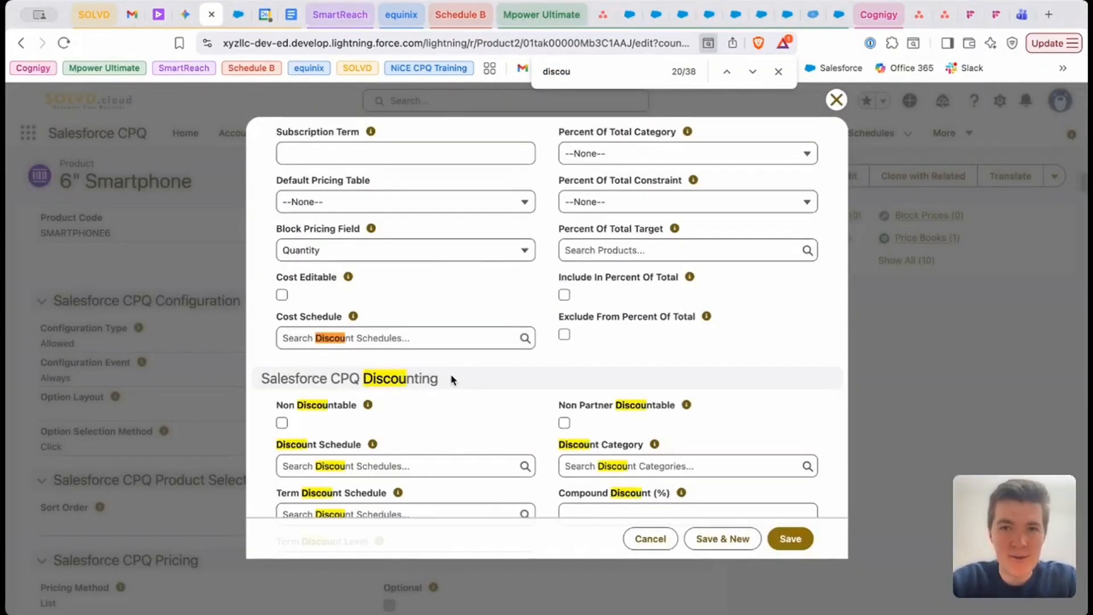
{"action": "scroll", "coordinate": [552, 333], "scroll_direction": "down", "scroll_amount": 3}
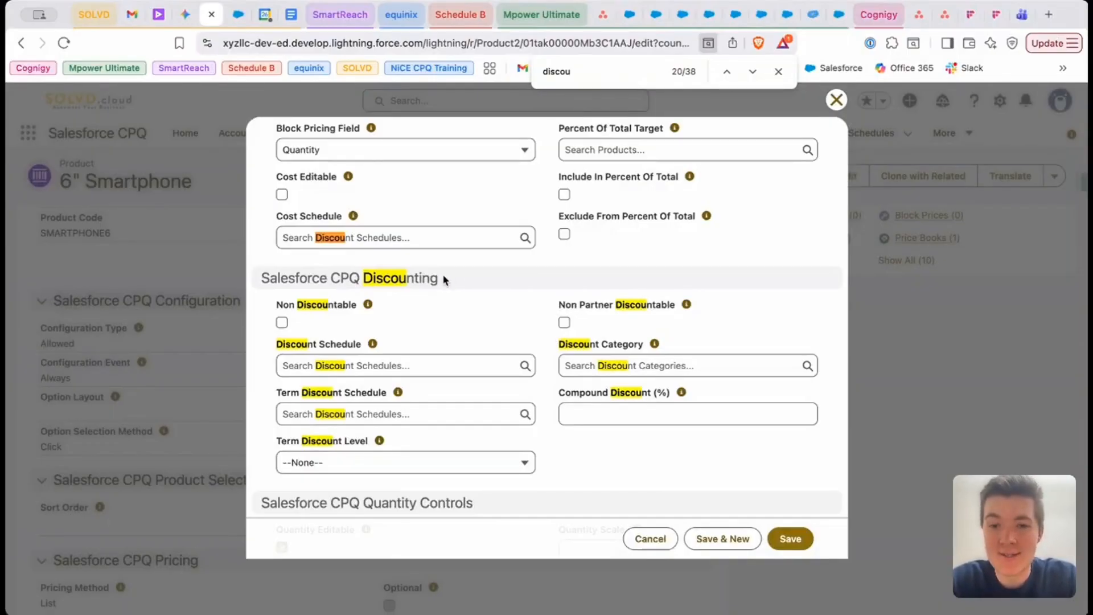
{"action": "left_click", "coordinate": [777, 72]}
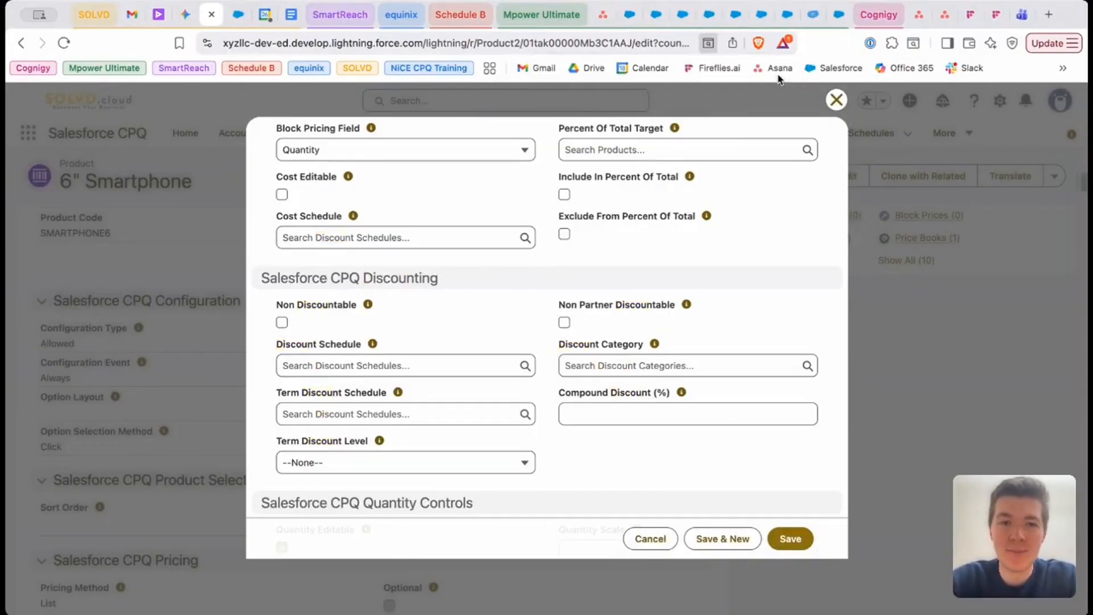
Assign Volume 10-20 as the product's Discount Schedule and save the product
{"action": "left_click", "coordinate": [365, 366]}
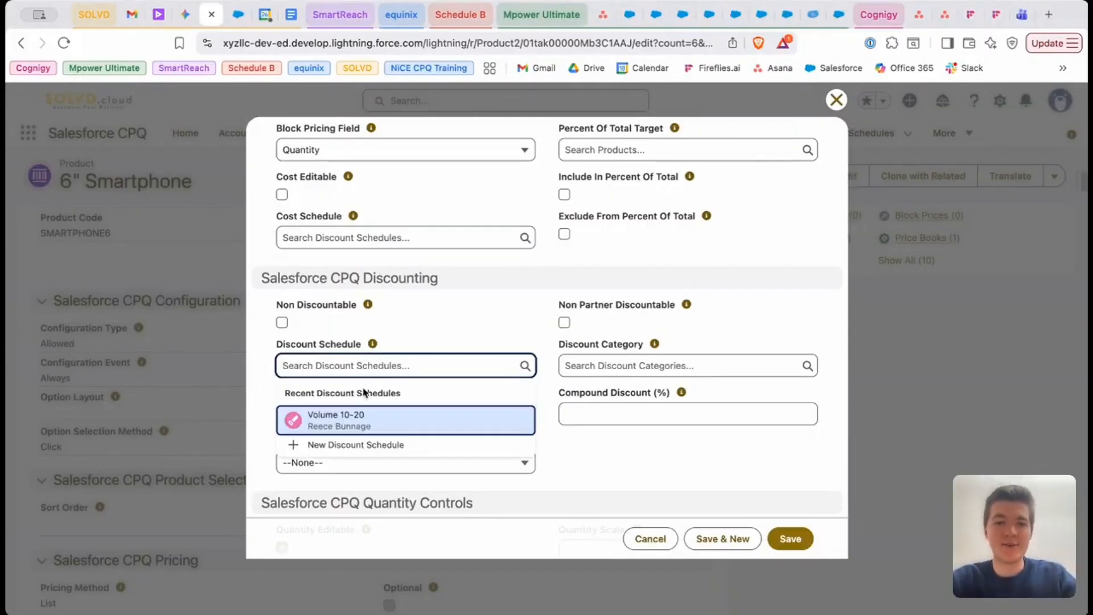
{"action": "left_click", "coordinate": [325, 423]}
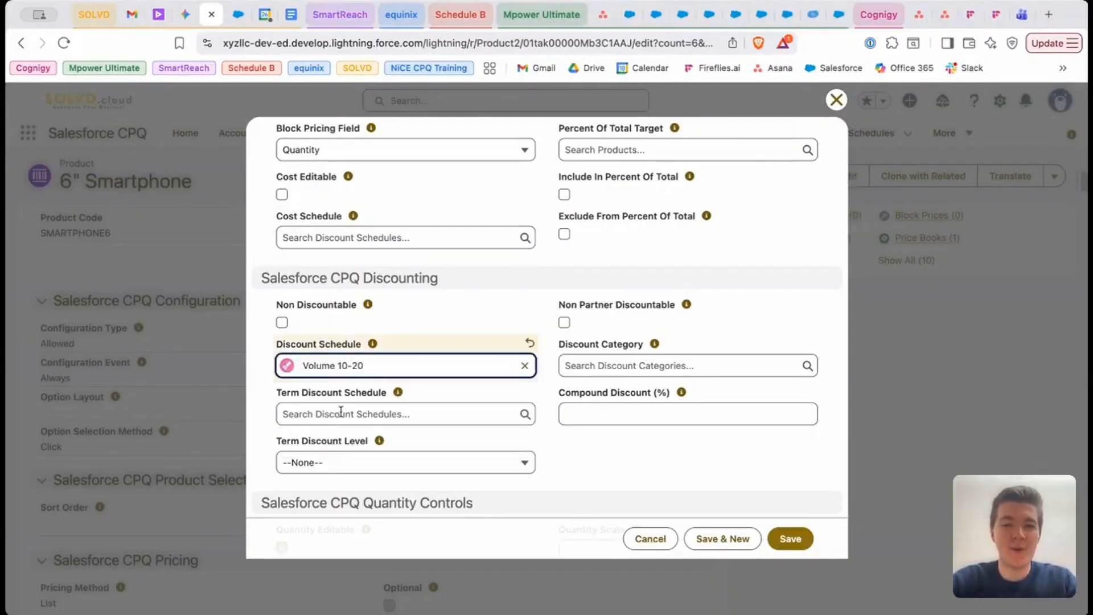
{"action": "left_click", "coordinate": [796, 541]}
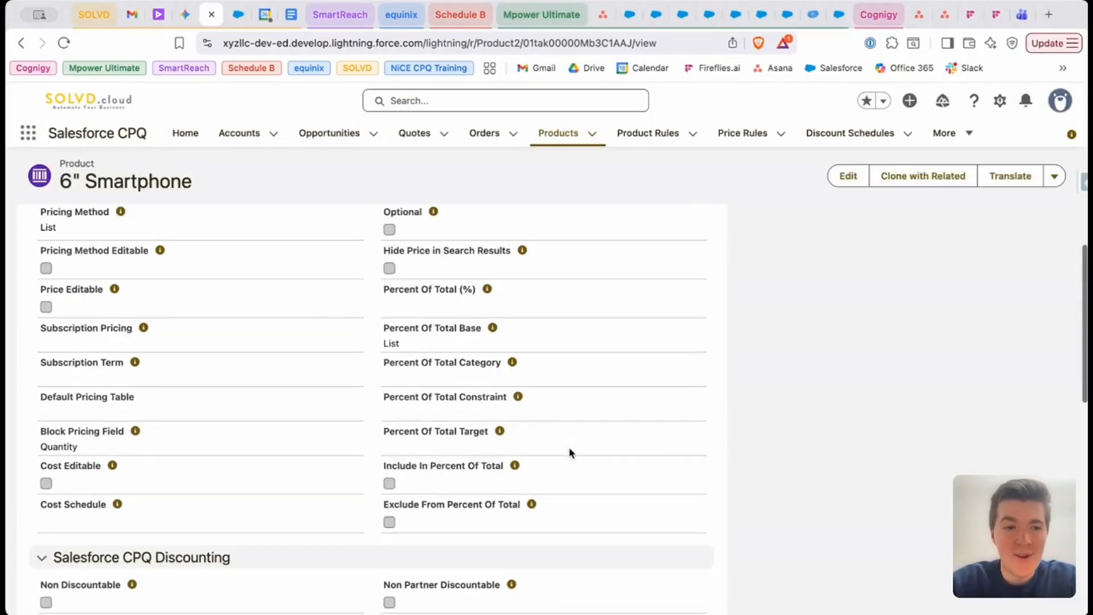
Examine the saved product's discount schedule assignment and its CPQ discounting, pricing, quantity and workflow fields
{"action": "scroll", "coordinate": [570, 453], "scroll_direction": "down", "scroll_amount": 5}
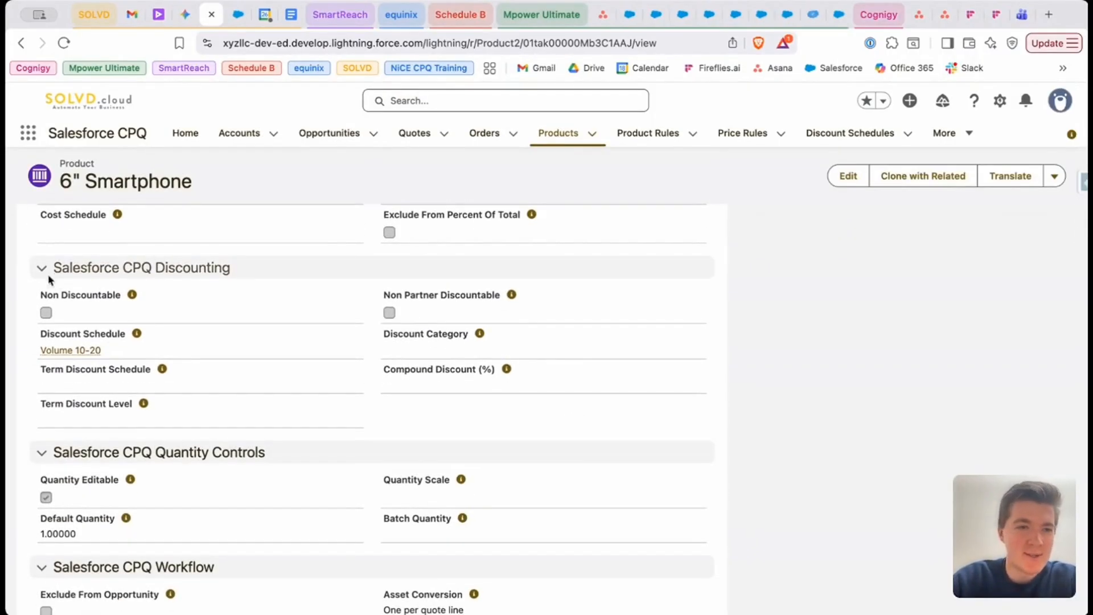
{"action": "left_click_drag", "start_coordinate": [34, 337], "coordinate": [137, 343]}
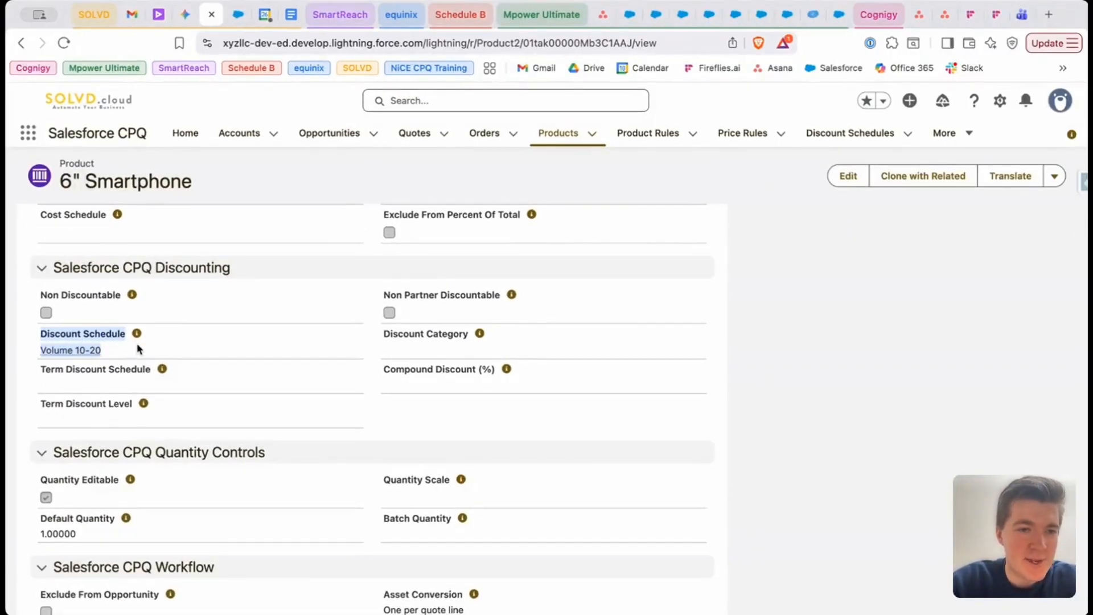
{"action": "left_click", "coordinate": [134, 346]}
{"action": "mouse_move", "coordinate": [94, 353]}
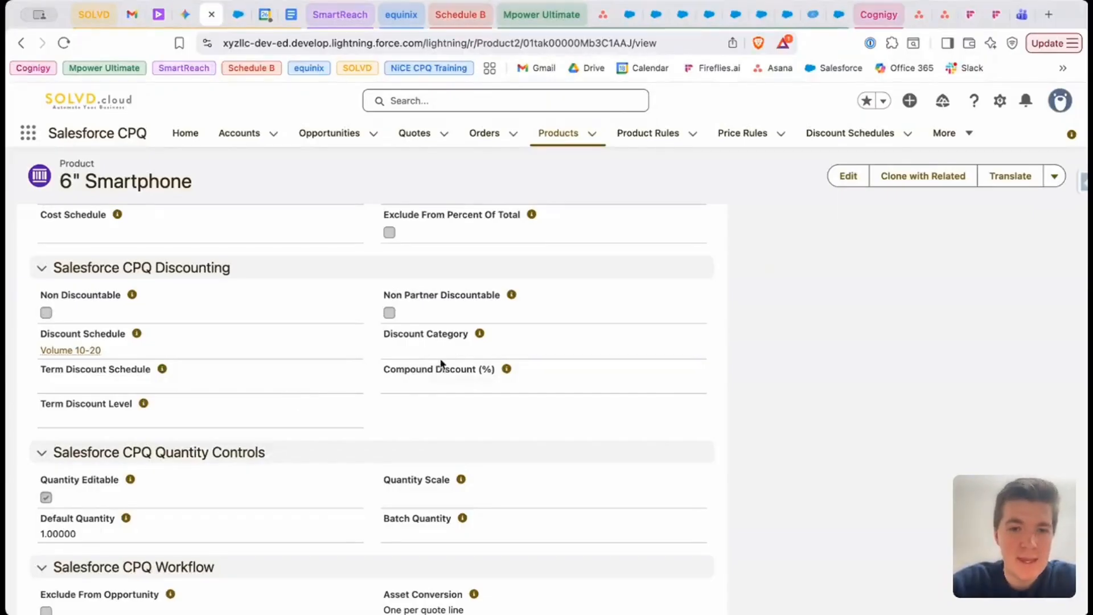
{"action": "mouse_move", "coordinate": [478, 337]}
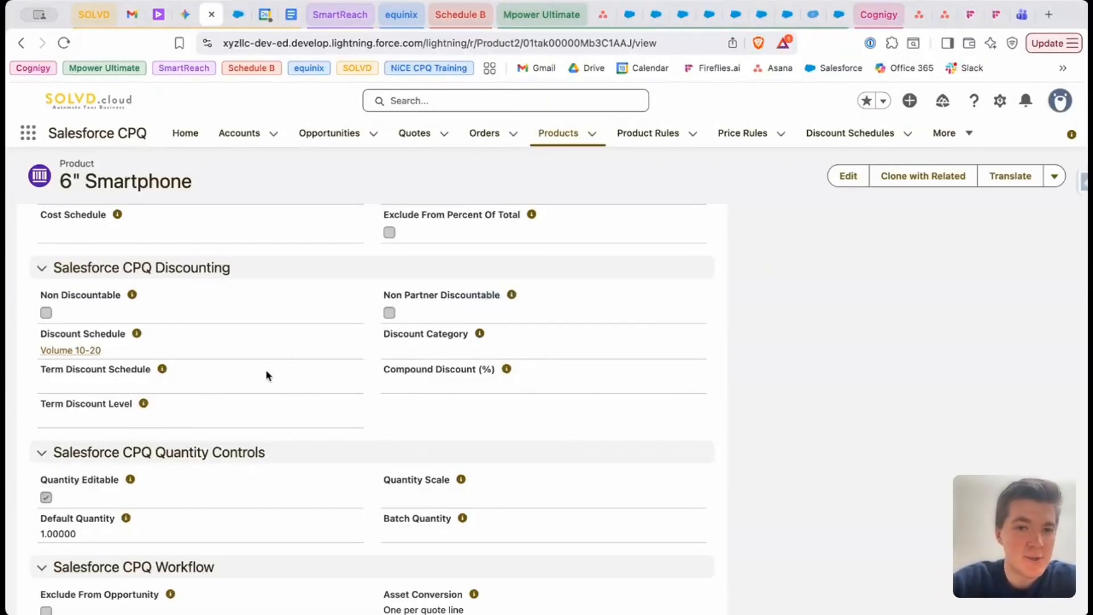
{"action": "scroll", "coordinate": [267, 375], "scroll_direction": "up", "scroll_amount": 1}
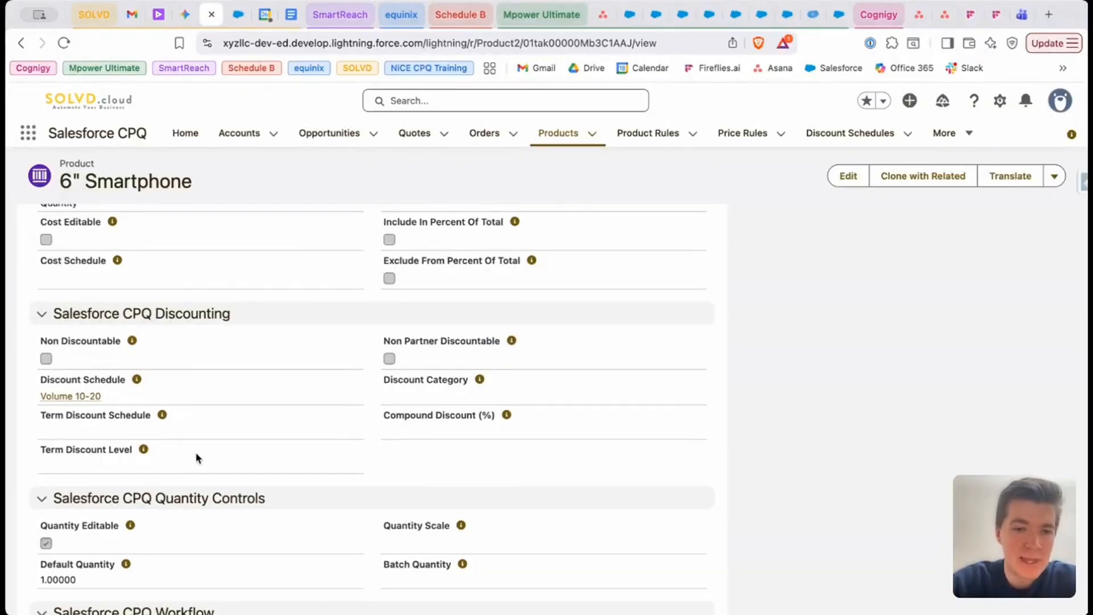
{"action": "scroll", "coordinate": [196, 458], "scroll_direction": "down", "scroll_amount": 1}
{"action": "scroll", "coordinate": [196, 458], "scroll_direction": "up", "scroll_amount": 15}
{"action": "scroll", "coordinate": [196, 458], "scroll_direction": "down", "scroll_amount": 4}
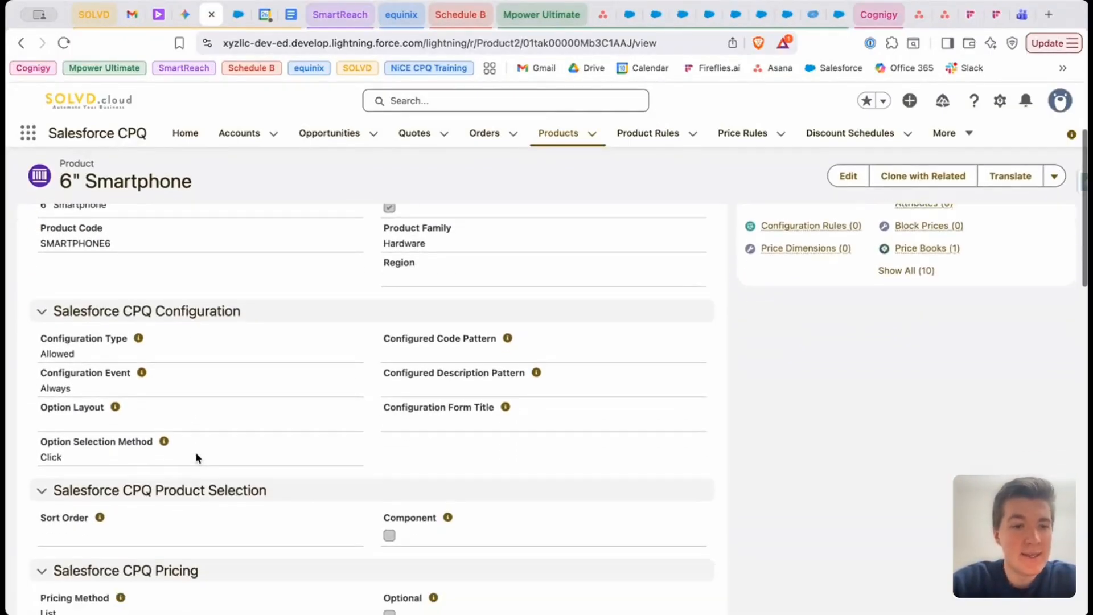
{"action": "scroll", "coordinate": [196, 458], "scroll_direction": "down", "scroll_amount": 6}
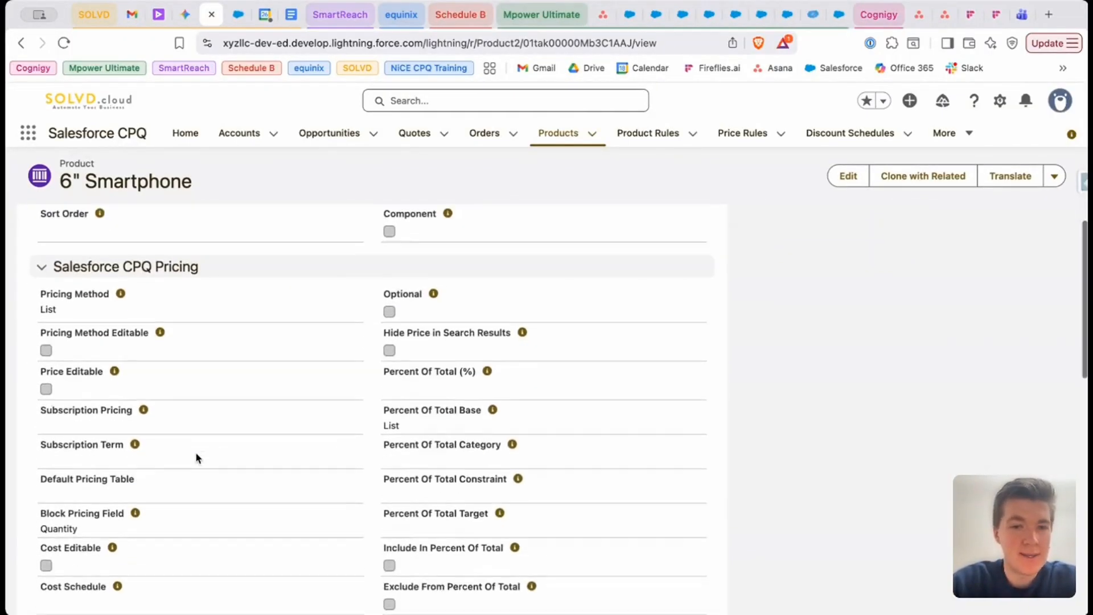
{"action": "scroll", "coordinate": [225, 463], "scroll_direction": "down", "scroll_amount": 8}
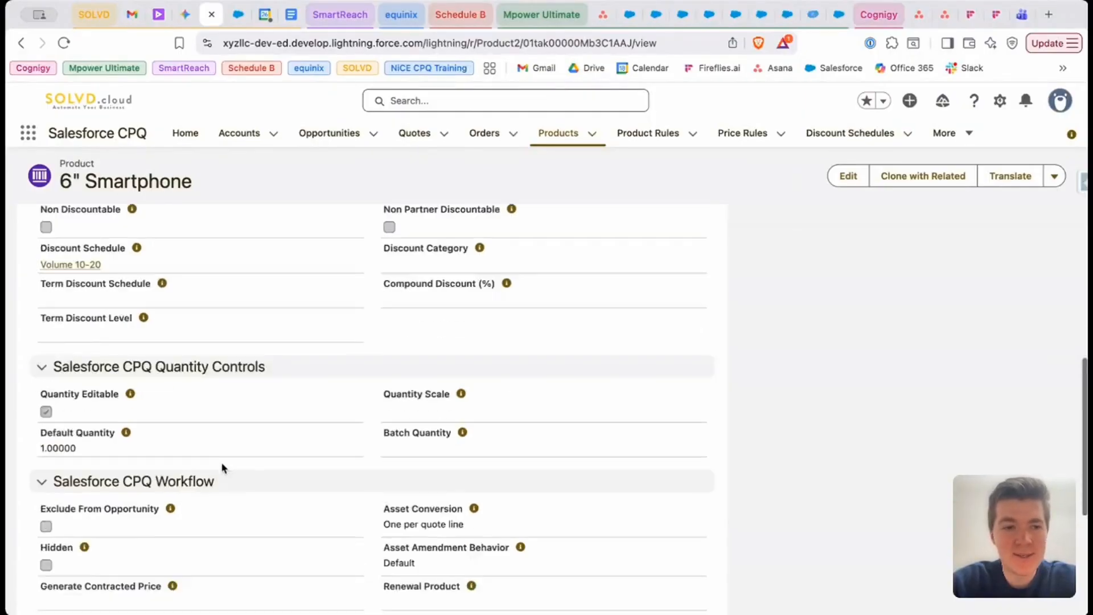
{"action": "scroll", "coordinate": [222, 467], "scroll_direction": "down", "scroll_amount": 3}
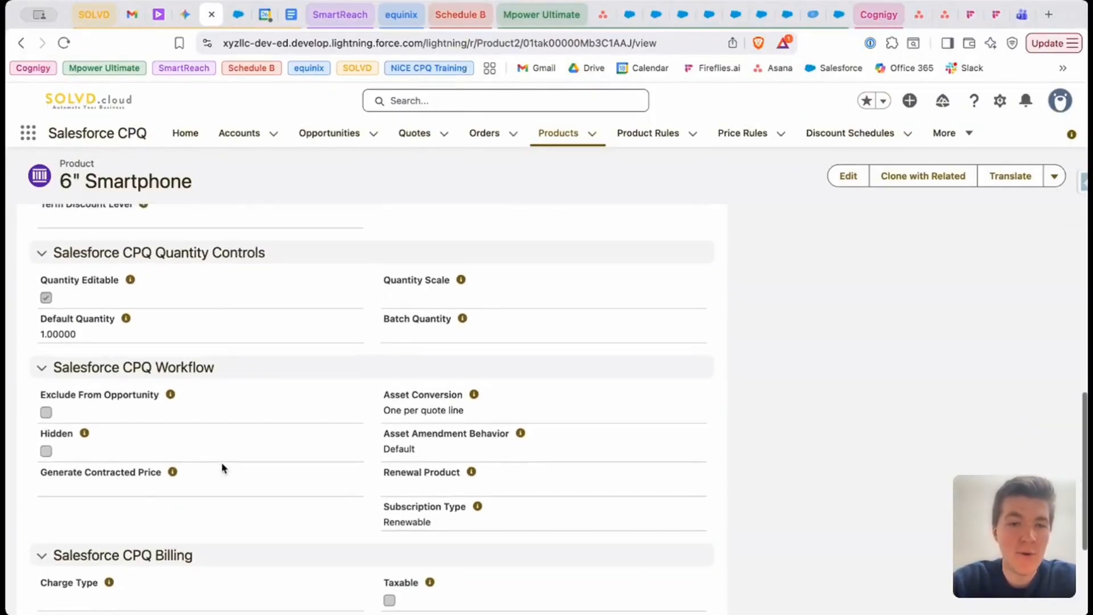
{"action": "scroll", "coordinate": [222, 467], "scroll_direction": "down", "scroll_amount": 4}
{"action": "scroll", "coordinate": [222, 468], "scroll_direction": "up", "scroll_amount": 5}
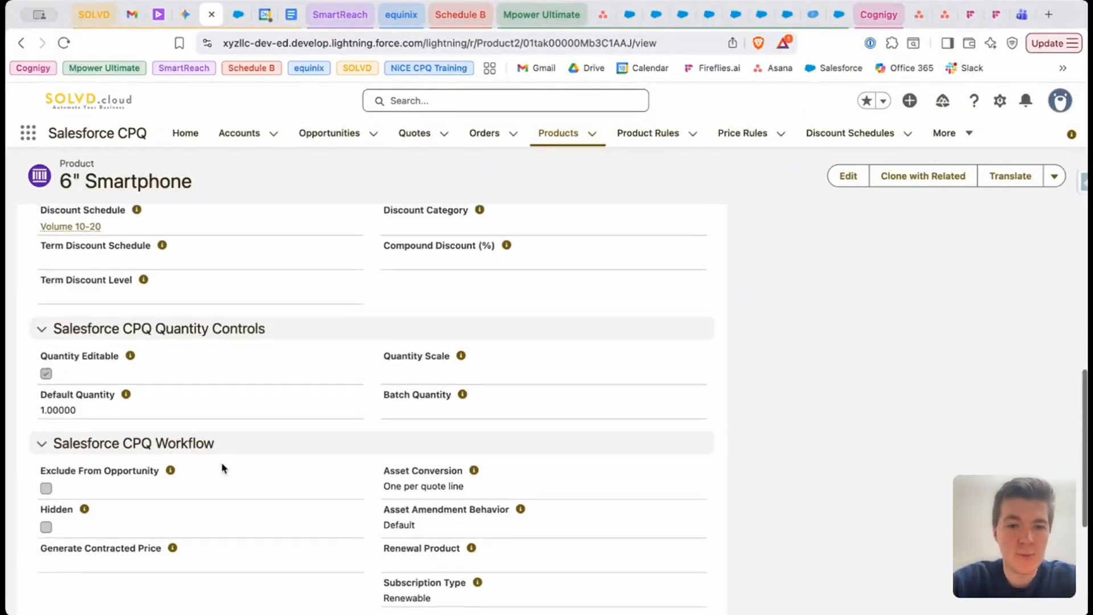
{"action": "scroll", "coordinate": [222, 468], "scroll_direction": "up", "scroll_amount": 3}
{"action": "scroll", "coordinate": [641, 589], "scroll_direction": "up", "scroll_amount": 10}
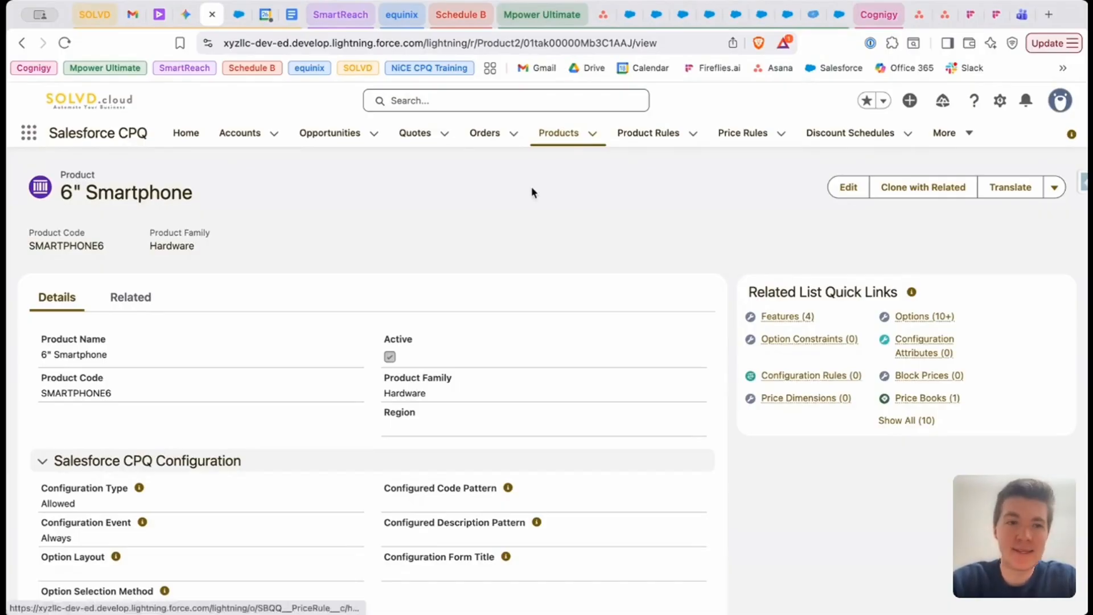
Start creating a new price rule from the Price Rules list
{"action": "left_click", "coordinate": [746, 136]}
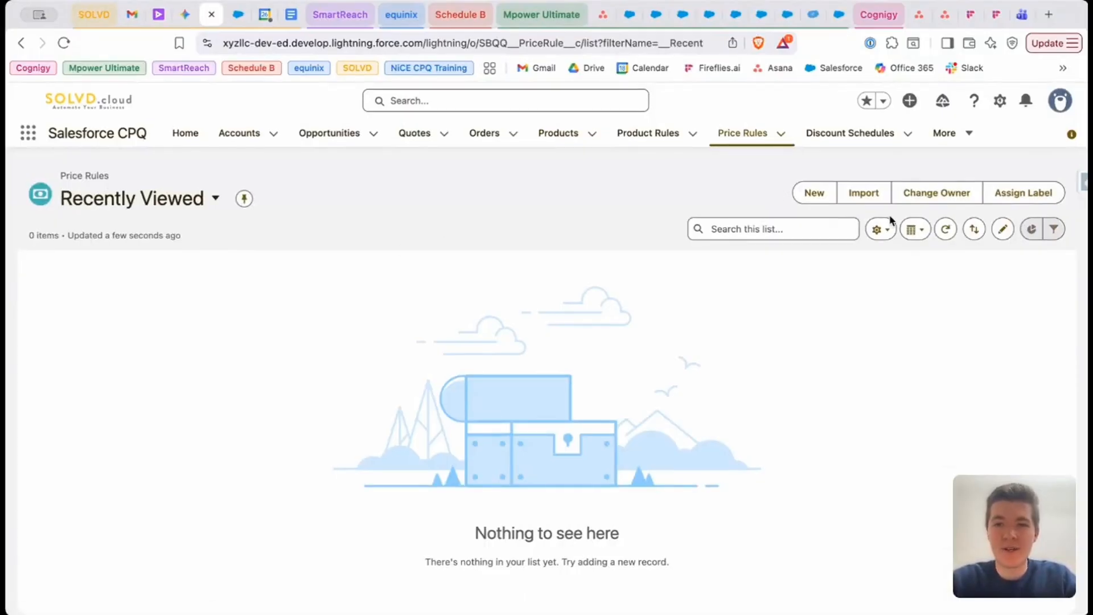
{"action": "left_click", "coordinate": [814, 194]}
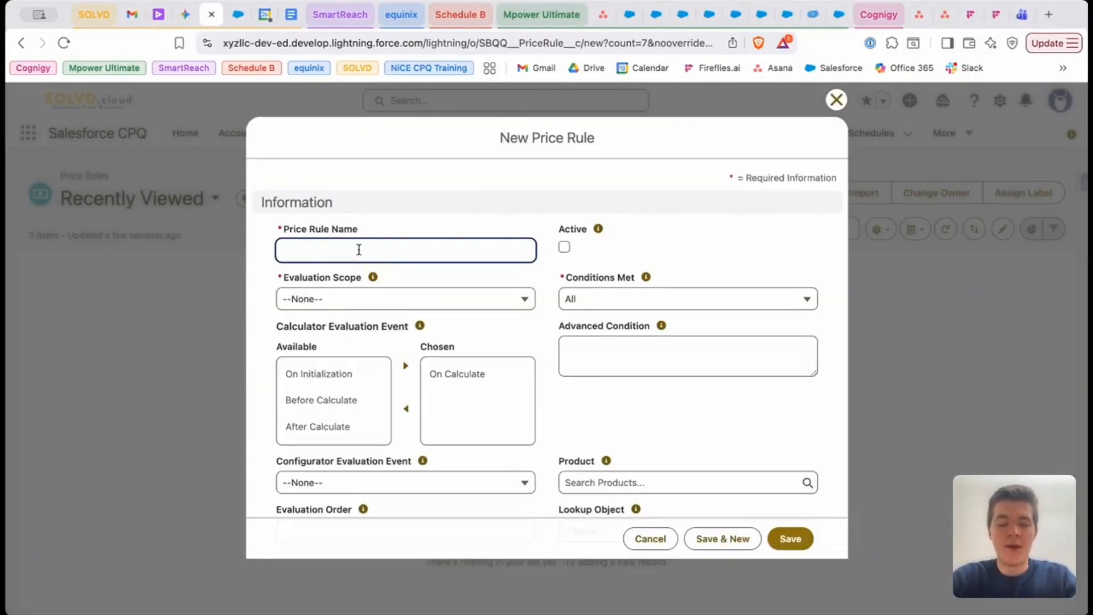
Enter Tablet Volume 10 - 20 as the new price rule's name
{"action": "type", "text": "Tabl"}
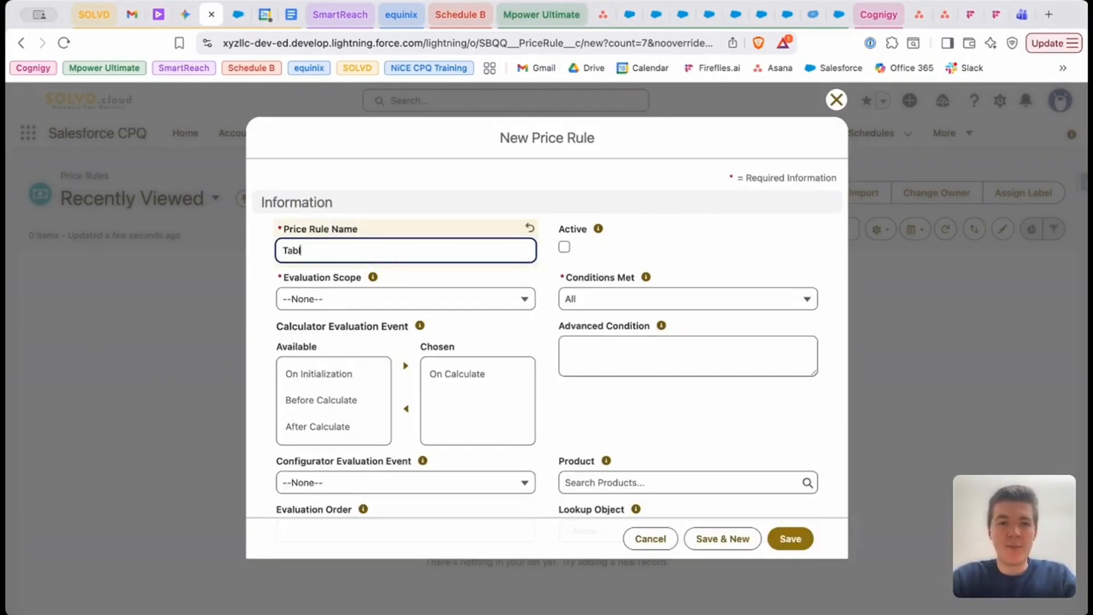
{"action": "type", "text": "et Vol"}
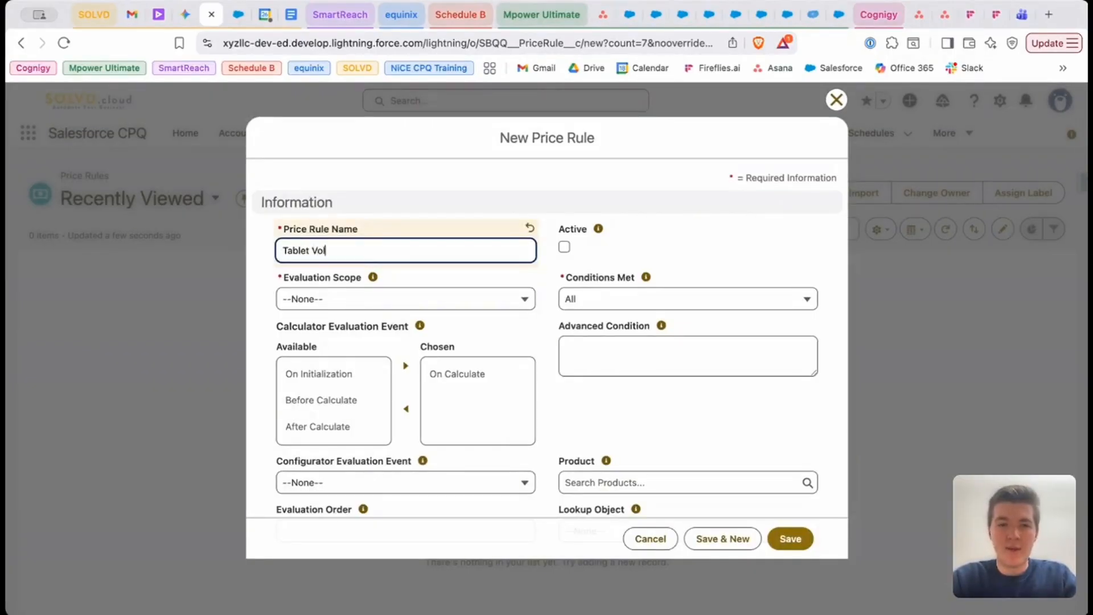
{"action": "type", "text": "ume 10"}
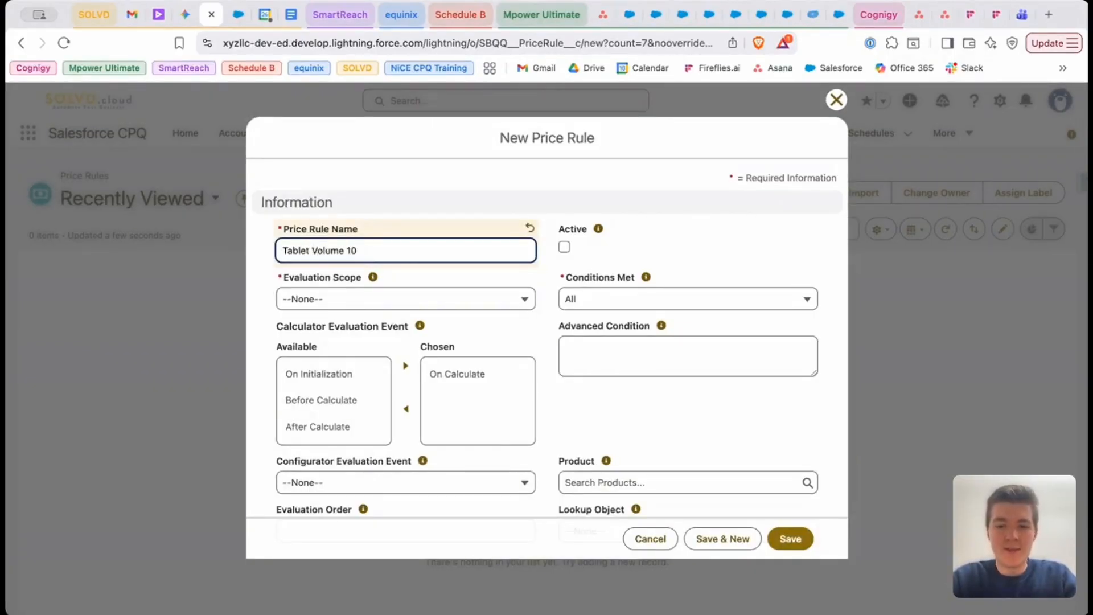
{"action": "type", "text": " - 2"}
{"action": "key", "text": "BackSpace"}
{"action": "type", "text": "20"}
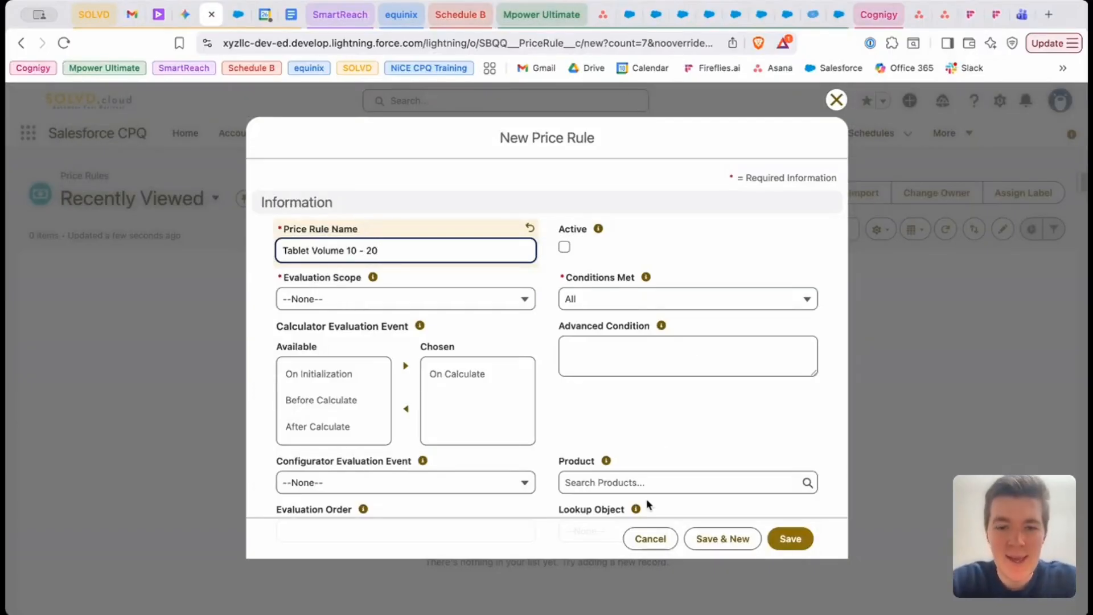
{"action": "scroll", "coordinate": [510, 324], "scroll_direction": "down", "scroll_amount": 2}
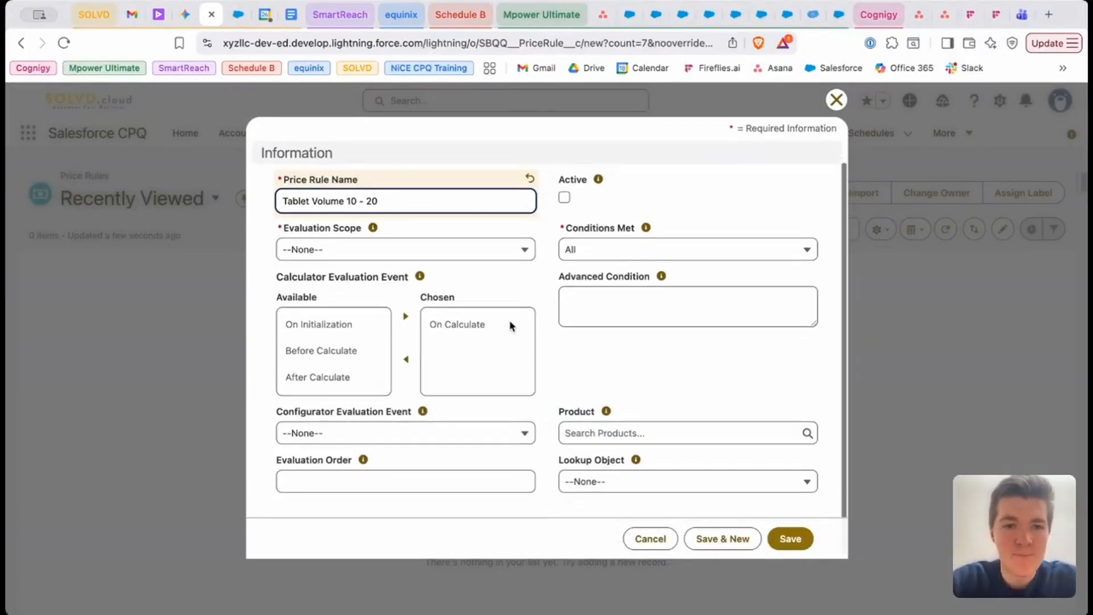
Name the price rule Healthcare Industry 15 Percent and set its Evaluation Scope to Calculator
{"action": "scroll", "coordinate": [510, 325], "scroll_direction": "up", "scroll_amount": 2}
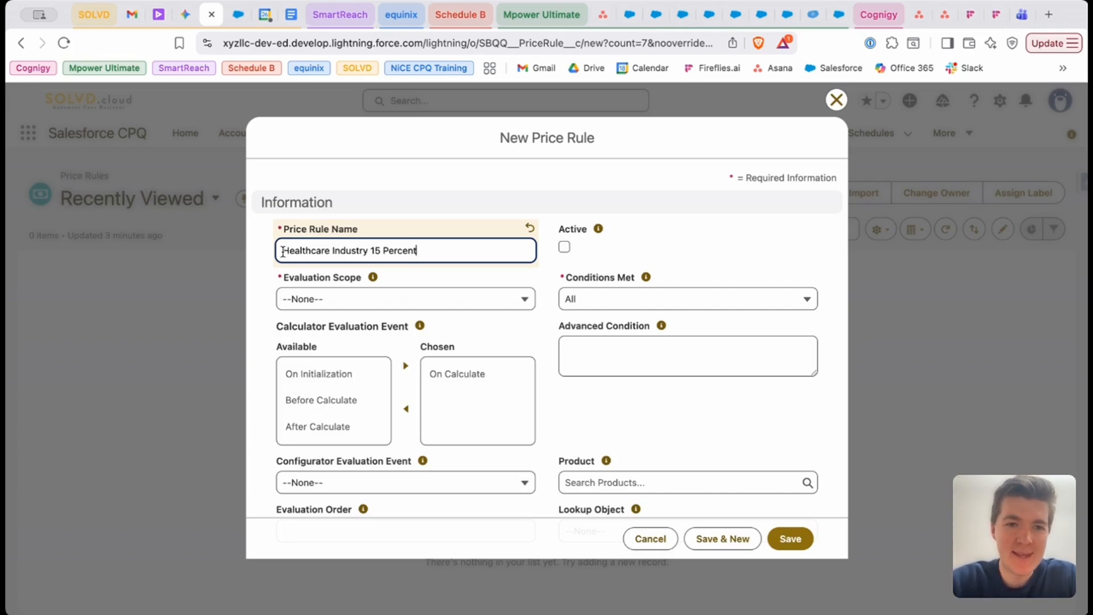
{"action": "left_click_drag", "start_coordinate": [286, 250], "coordinate": [446, 251]}
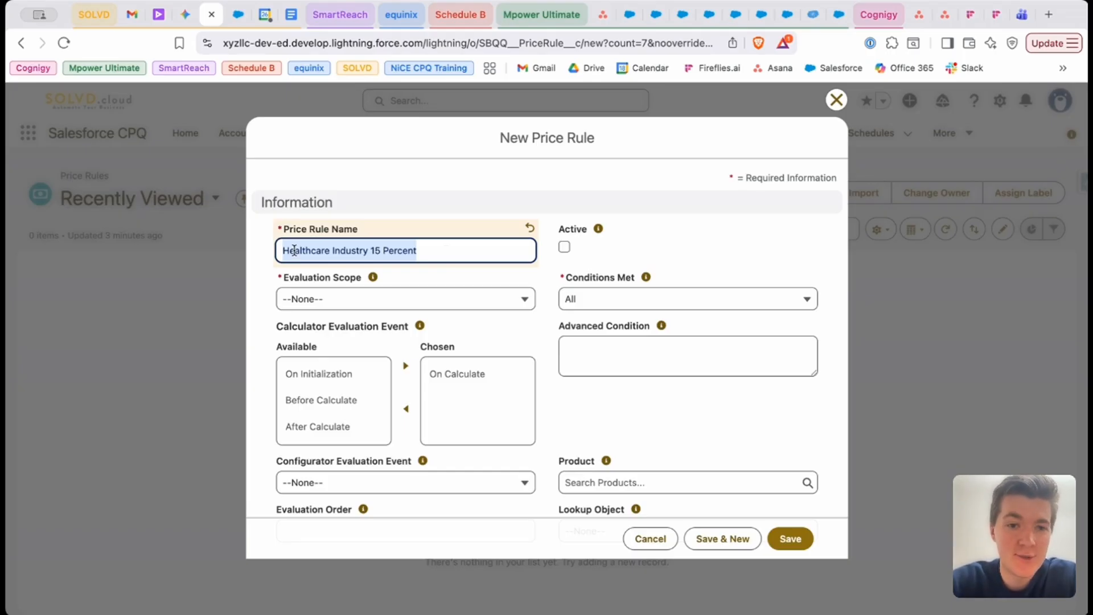
{"action": "left_click", "coordinate": [285, 252]}
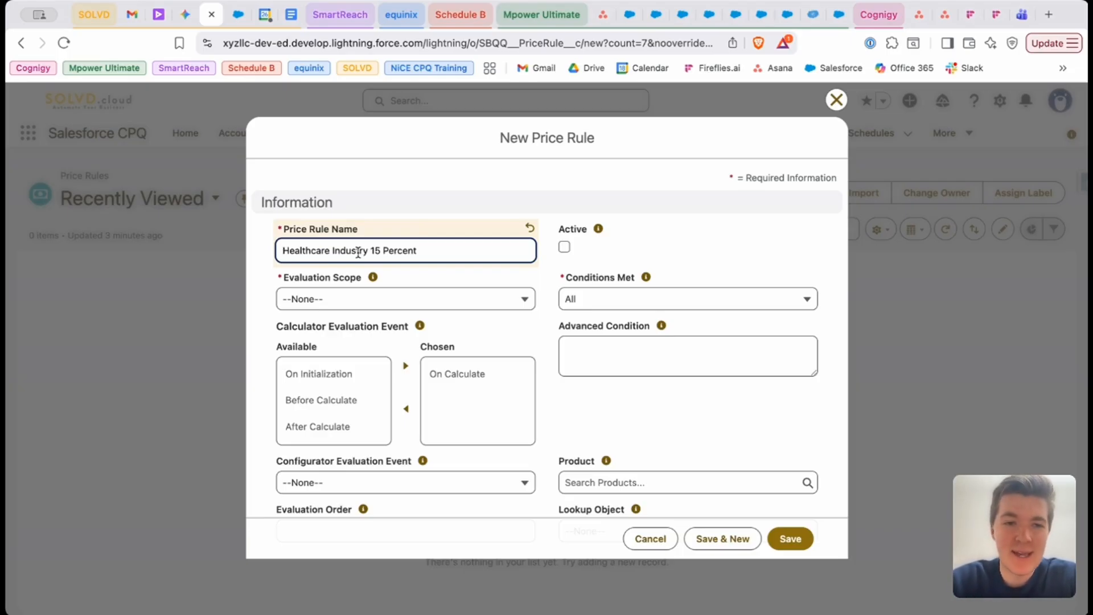
{"action": "left_click", "coordinate": [437, 298]}
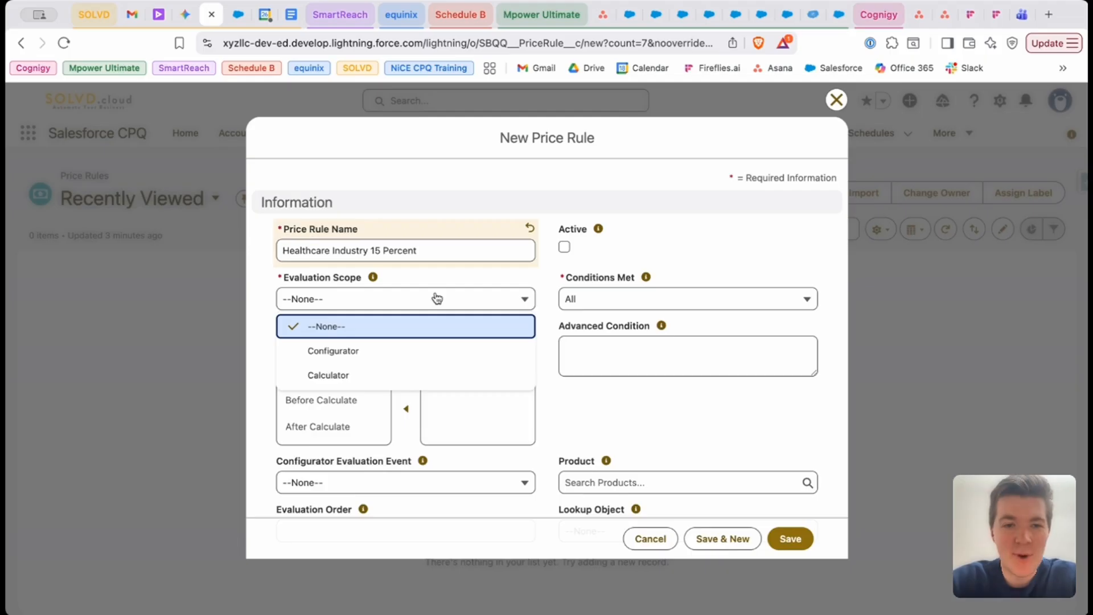
{"action": "mouse_move", "coordinate": [374, 278]}
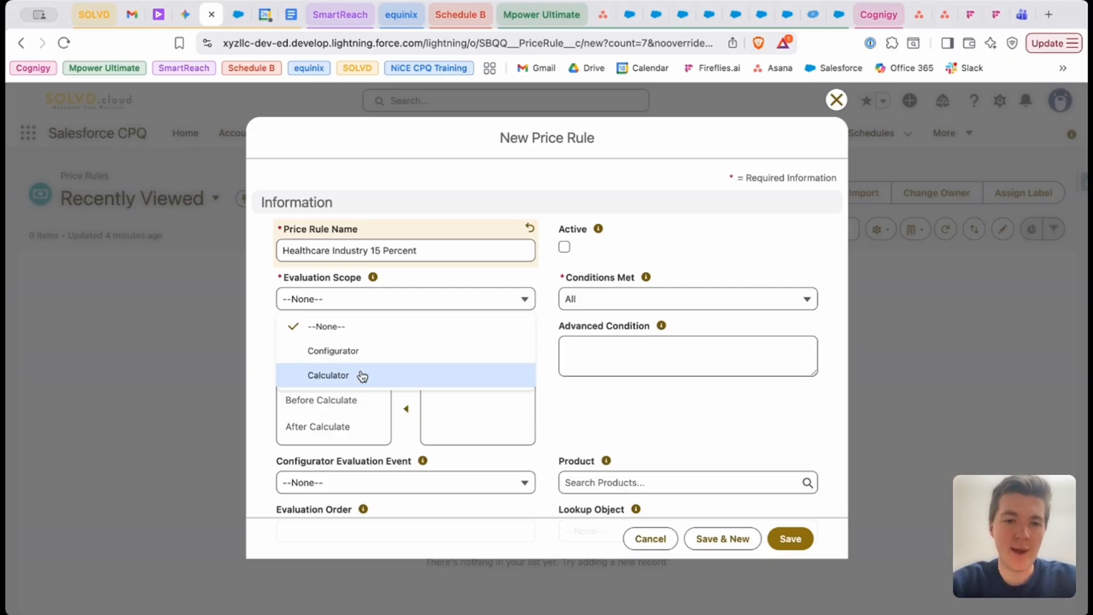
{"action": "left_click", "coordinate": [362, 376]}
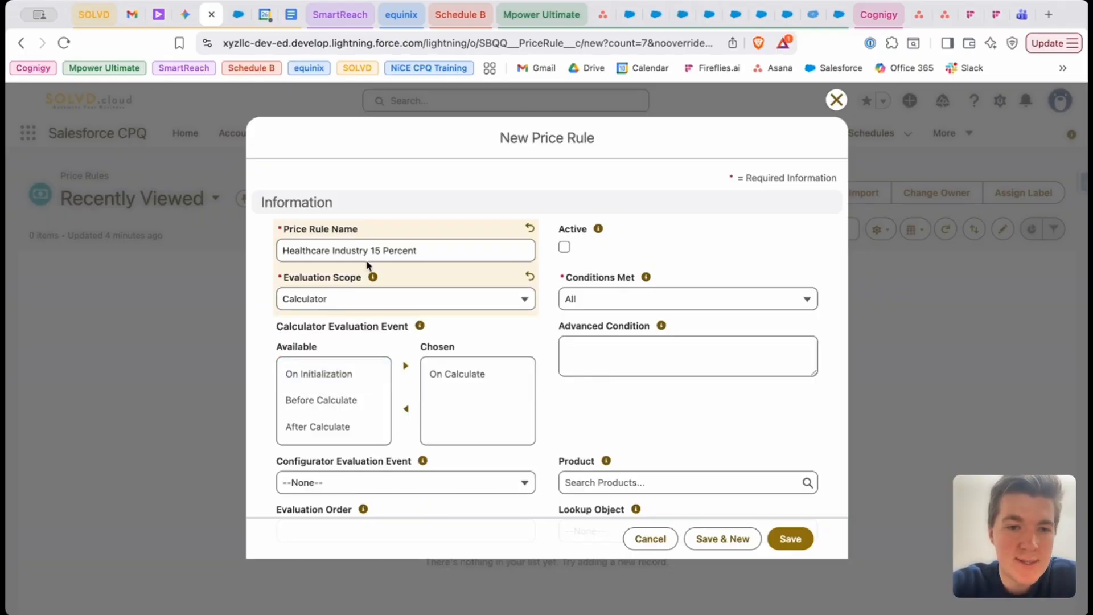
Try Custom as the price rule's Conditions Met option, check the Advanced Condition field, and return the option to All
{"action": "left_click", "coordinate": [591, 305]}
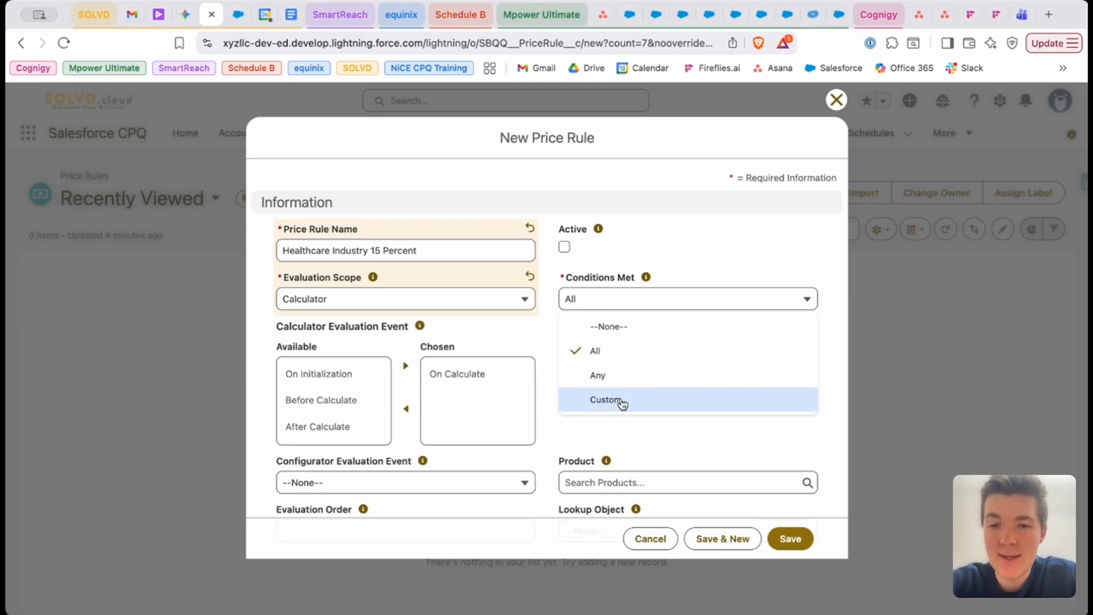
{"action": "left_click", "coordinate": [623, 403]}
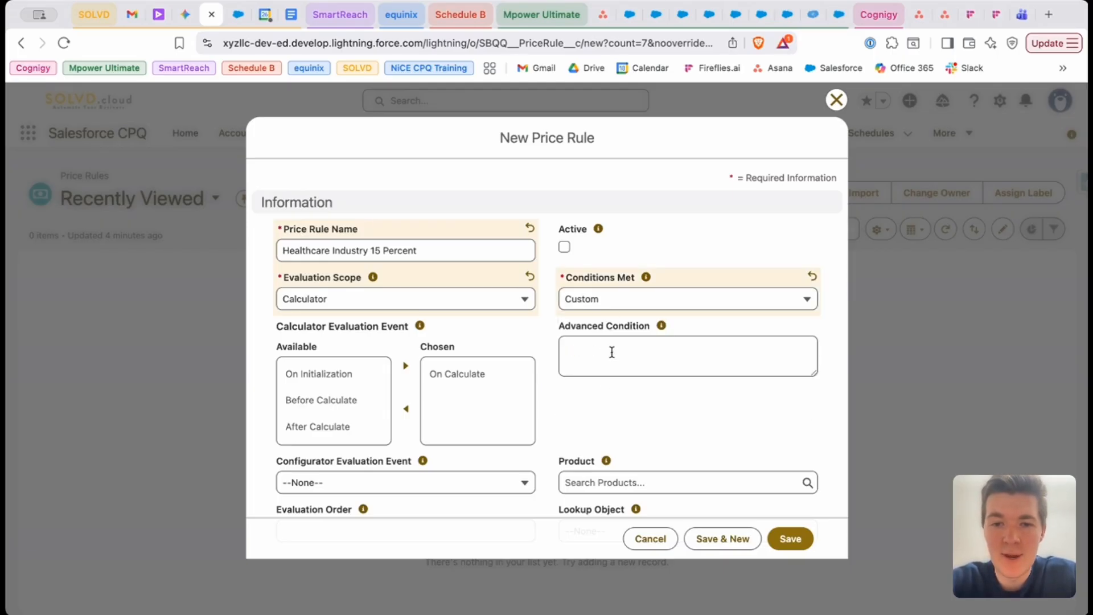
{"action": "left_click", "coordinate": [612, 352]}
{"action": "mouse_move", "coordinate": [664, 331]}
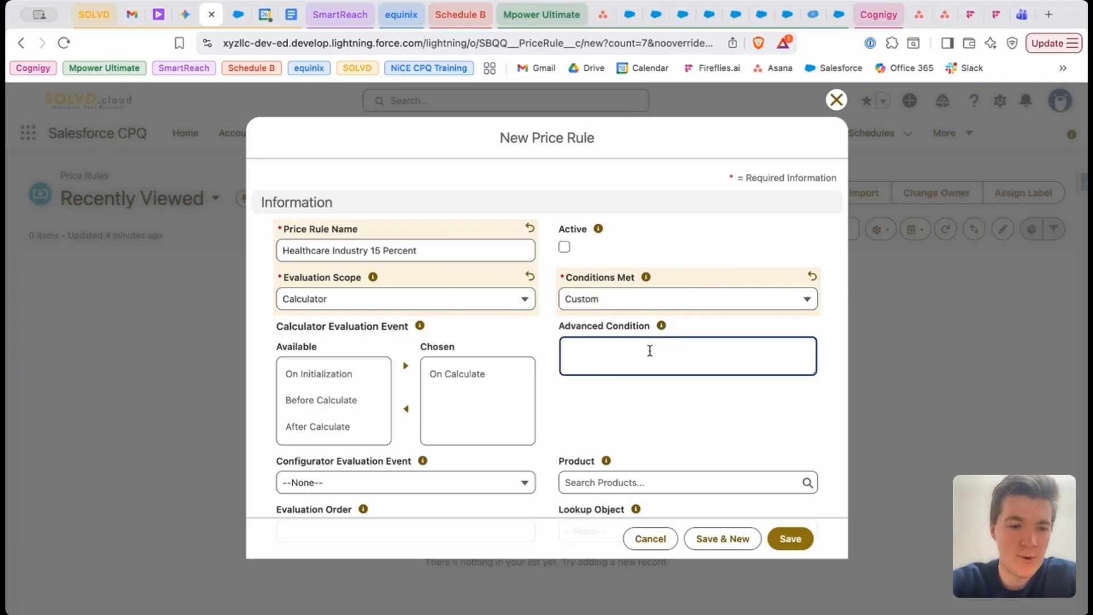
{"action": "left_click", "coordinate": [622, 307]}
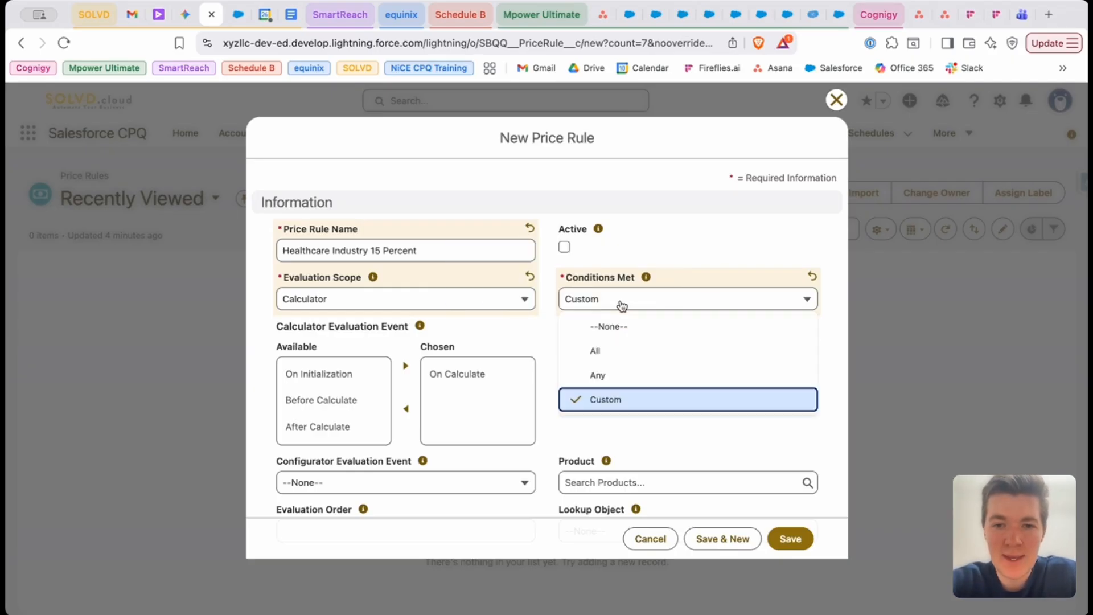
{"action": "left_click", "coordinate": [617, 349]}
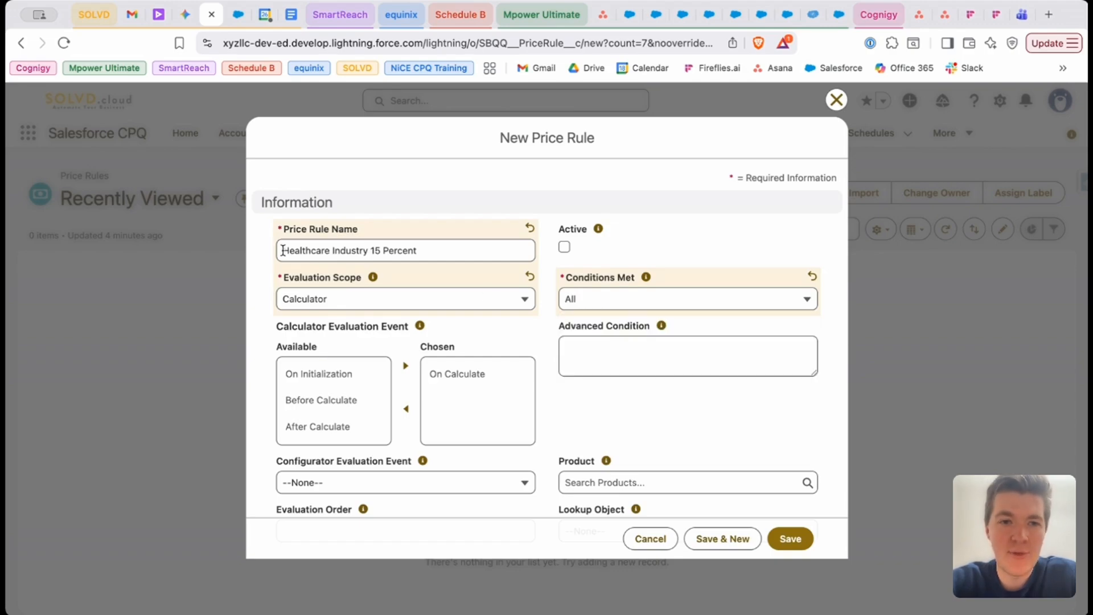
Save the Healthcare Industry 15 Percent price rule with its remaining fields left at their defaults
{"action": "left_click_drag", "start_coordinate": [279, 251], "coordinate": [368, 251]}
{"action": "left_click", "coordinate": [414, 250]}
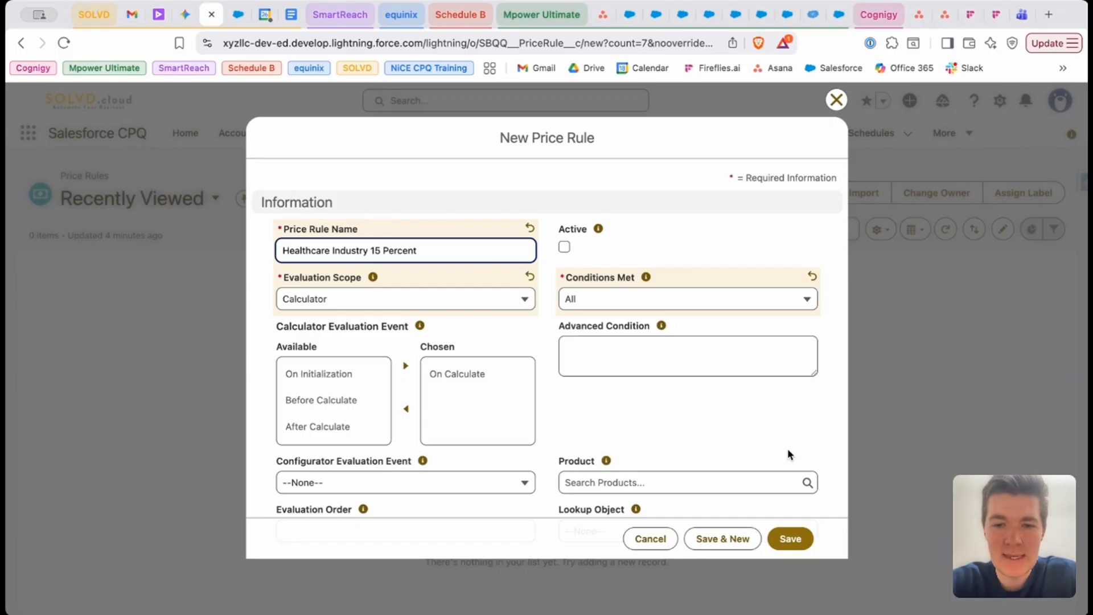
{"action": "scroll", "coordinate": [749, 442], "scroll_direction": "down", "scroll_amount": 1}
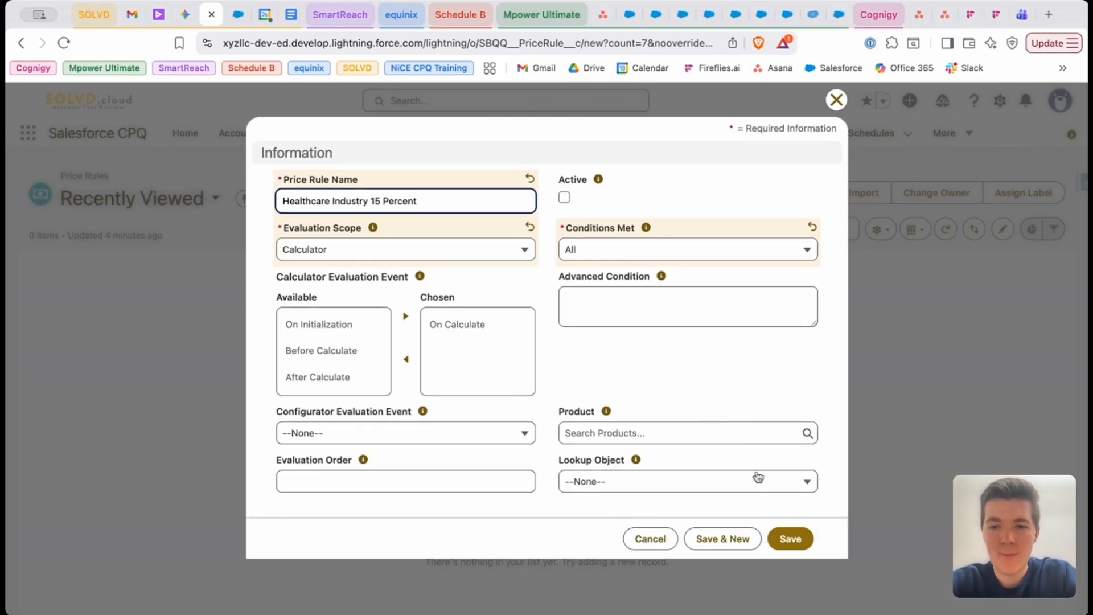
{"action": "left_click", "coordinate": [791, 538]}
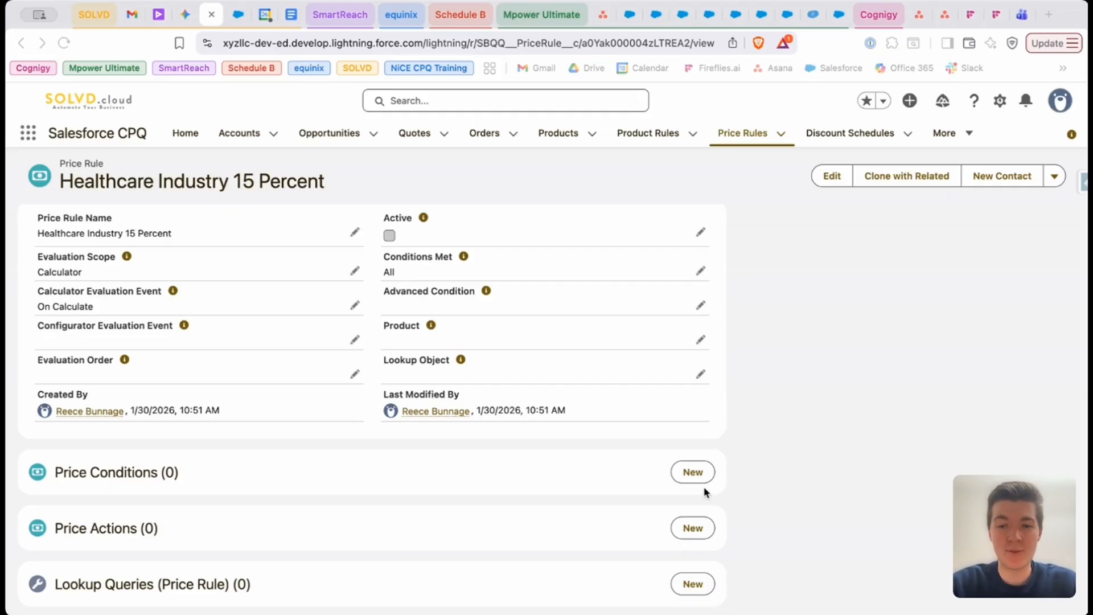
Start a new price condition for the rule with Quote Line as its Object and AccountIndustry__c as its Field
{"action": "left_click", "coordinate": [680, 471]}
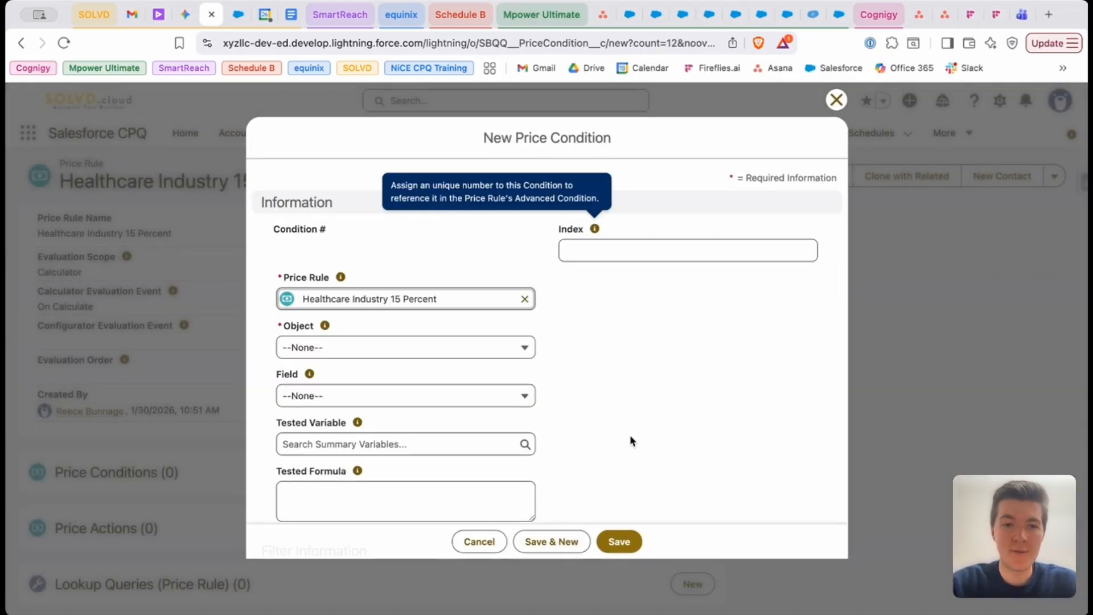
{"action": "left_click", "coordinate": [402, 352]}
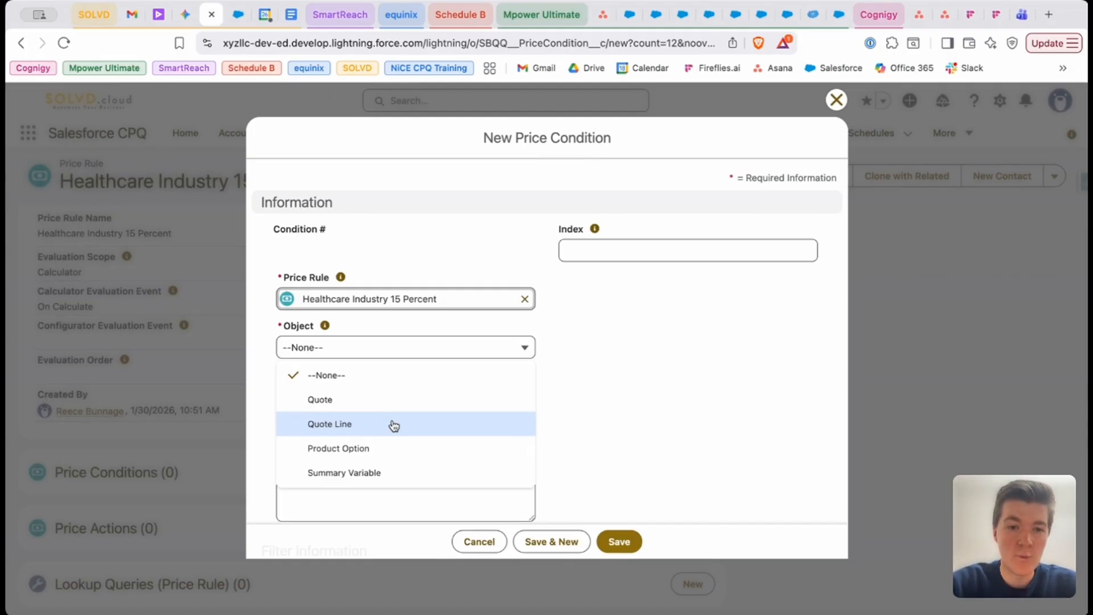
{"action": "left_click", "coordinate": [394, 424]}
{"action": "left_click", "coordinate": [366, 394]}
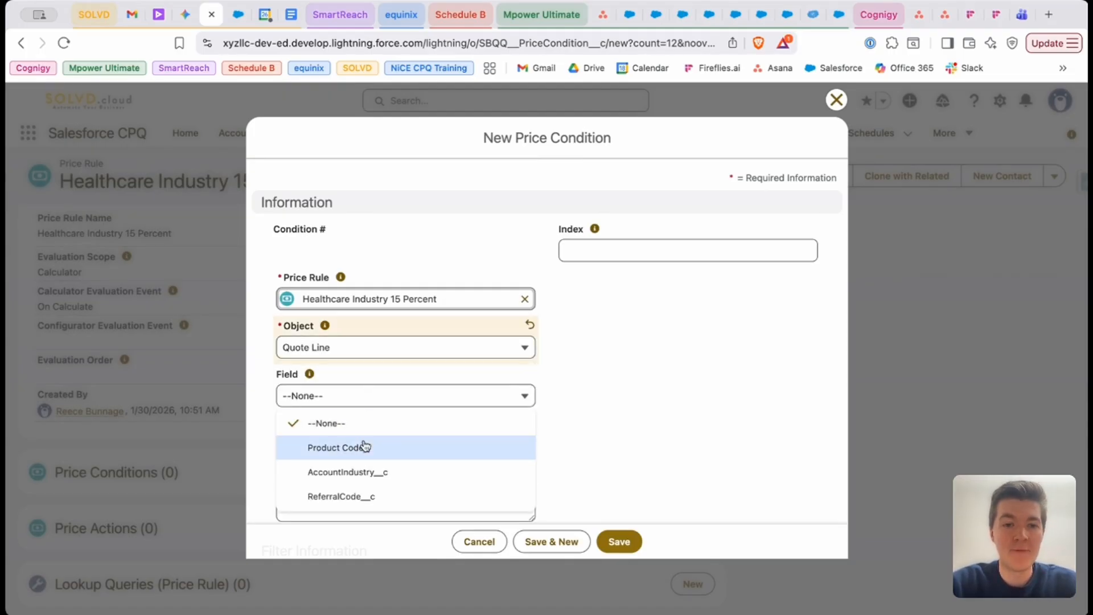
{"action": "left_click", "coordinate": [399, 476]}
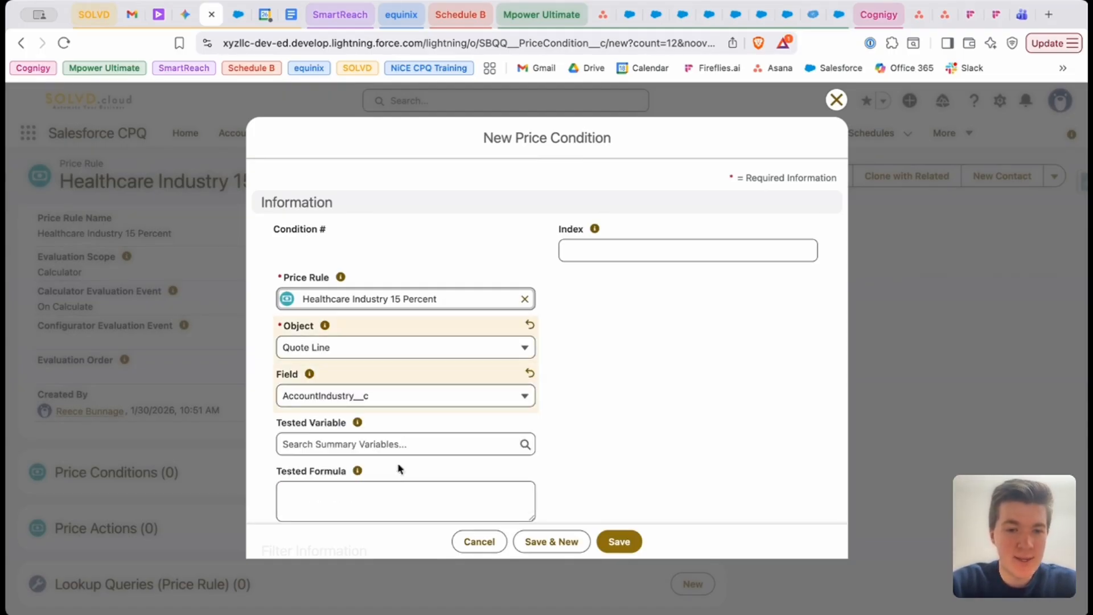
Set the price condition's Operator to equals and its Filter Type to Value
{"action": "scroll", "coordinate": [400, 426], "scroll_direction": "down", "scroll_amount": 3}
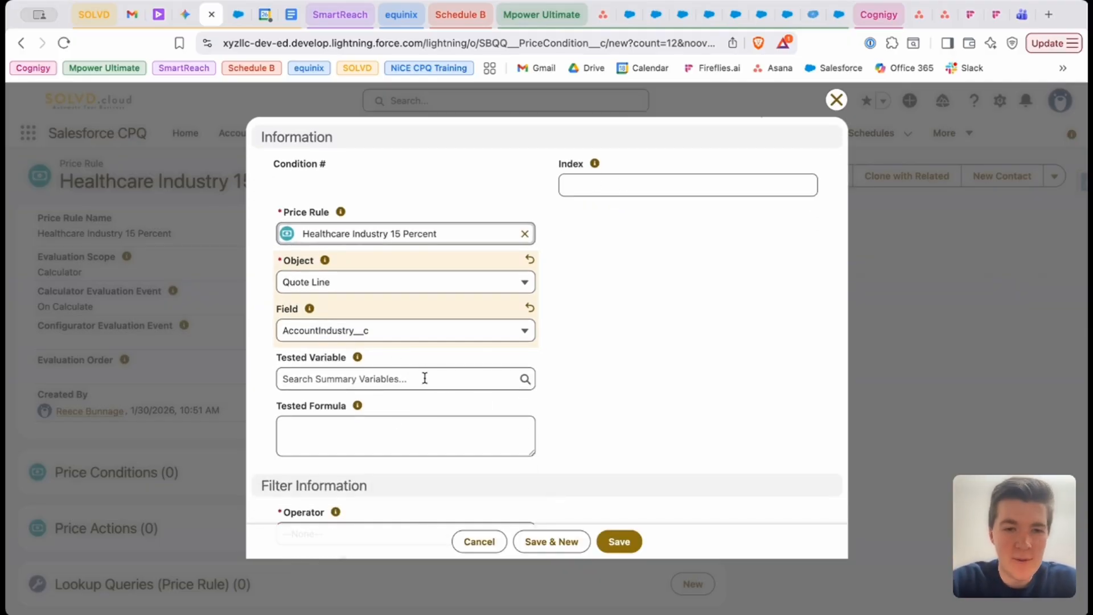
{"action": "scroll", "coordinate": [489, 352], "scroll_direction": "down", "scroll_amount": 3}
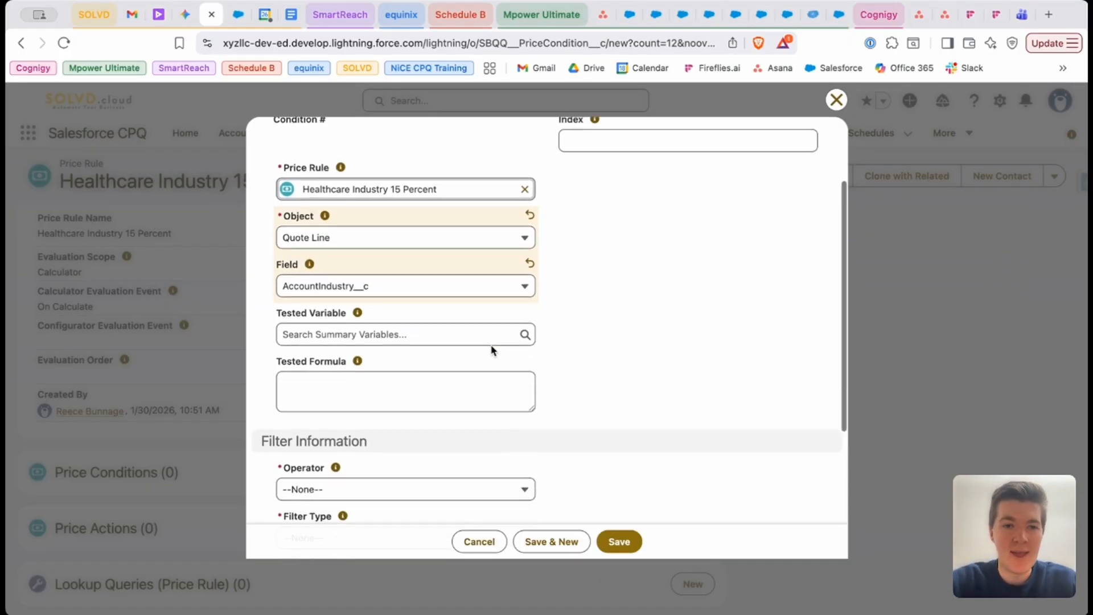
{"action": "scroll", "coordinate": [507, 368], "scroll_direction": "down", "scroll_amount": 7}
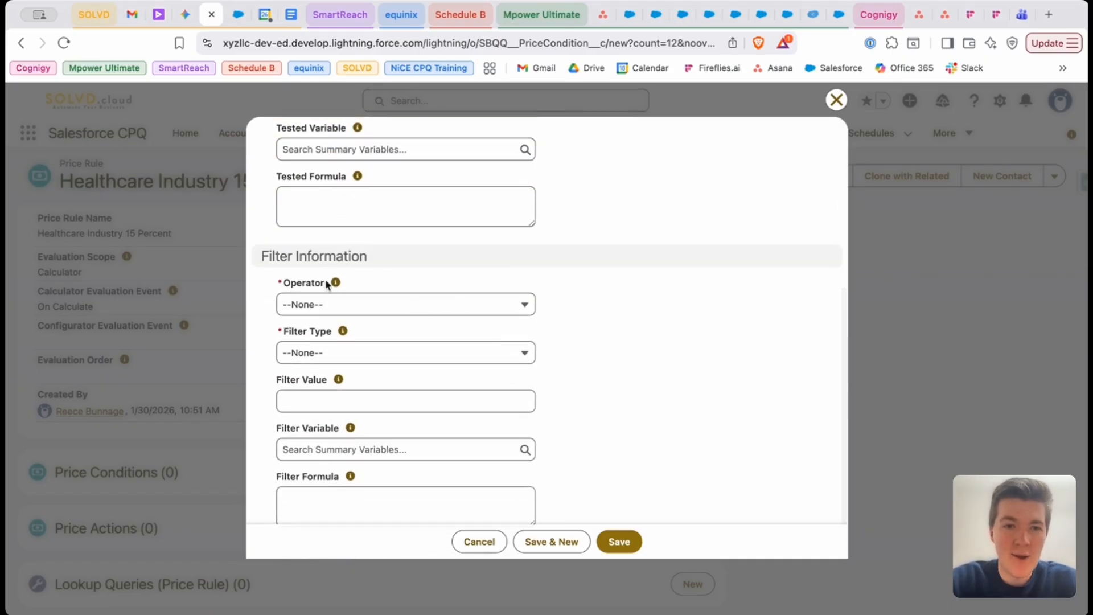
{"action": "mouse_move", "coordinate": [336, 286]}
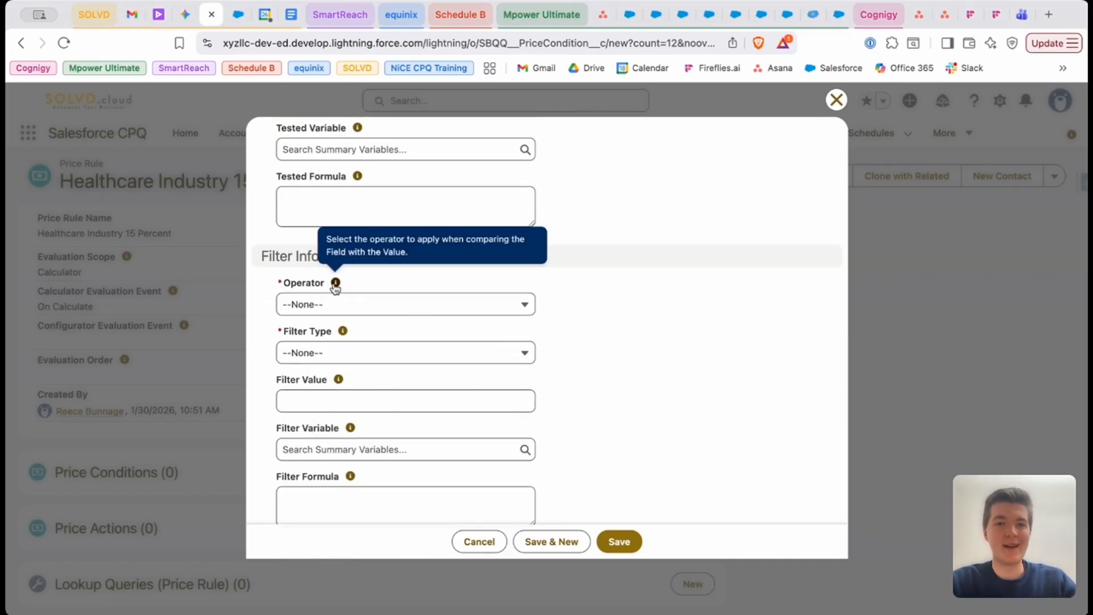
{"action": "left_click", "coordinate": [334, 304]}
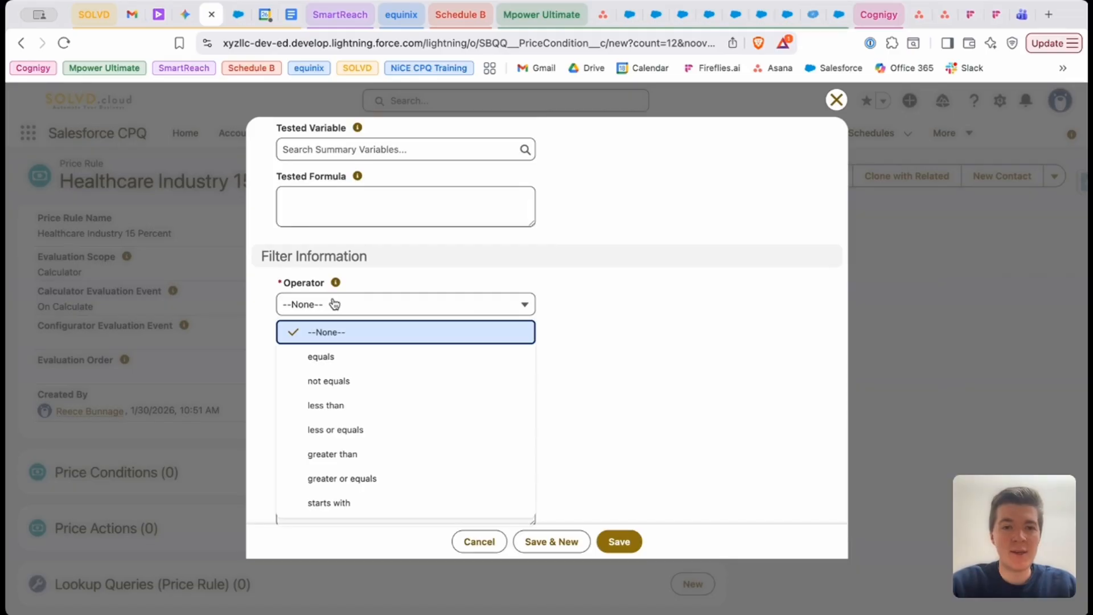
{"action": "left_click", "coordinate": [340, 356]}
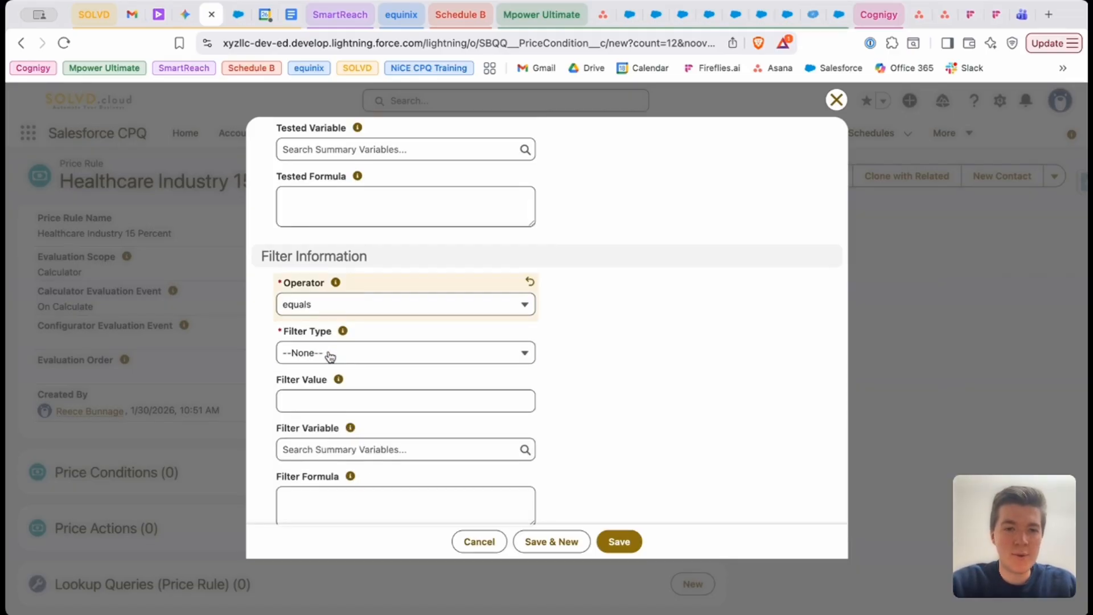
{"action": "left_click", "coordinate": [332, 355]}
{"action": "left_click", "coordinate": [333, 409]}
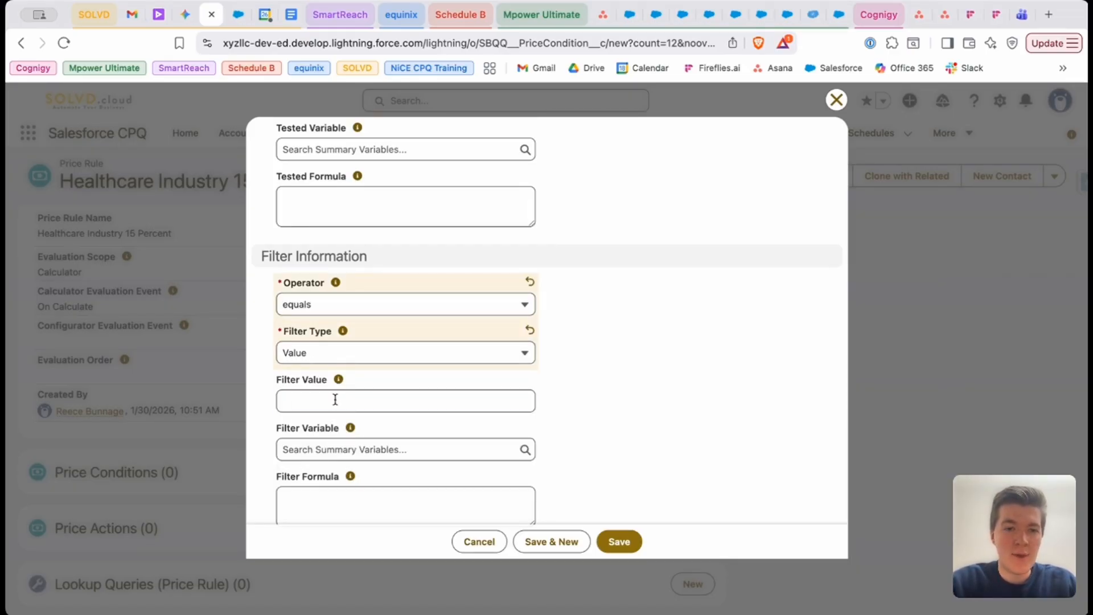
Enter Healthcare as the price condition's Filter Value and save the condition
{"action": "left_click", "coordinate": [335, 398]}
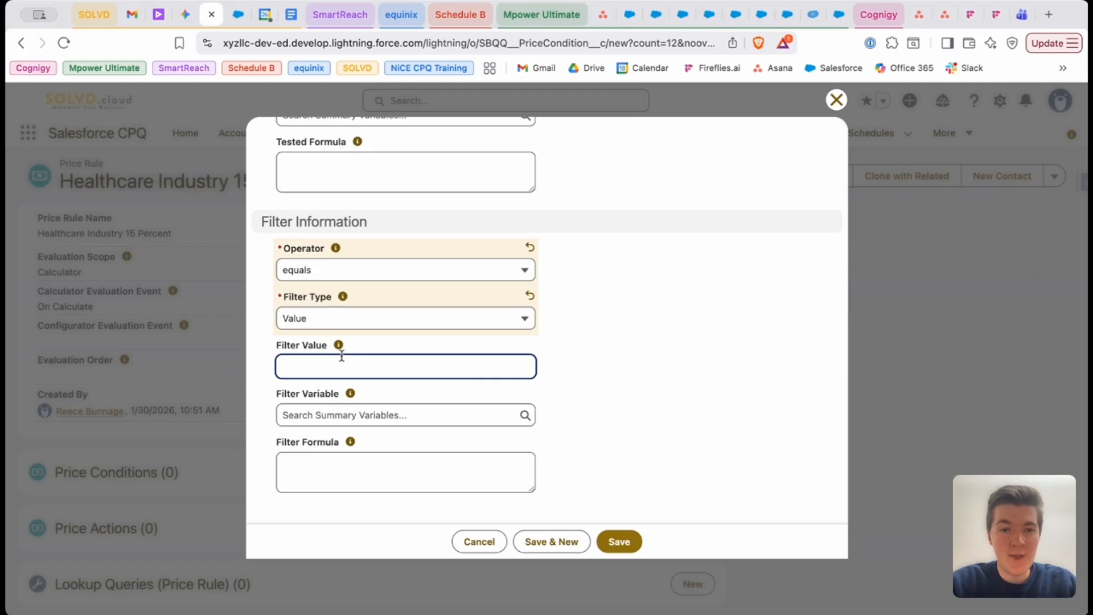
{"action": "type", "text": "Heal"}
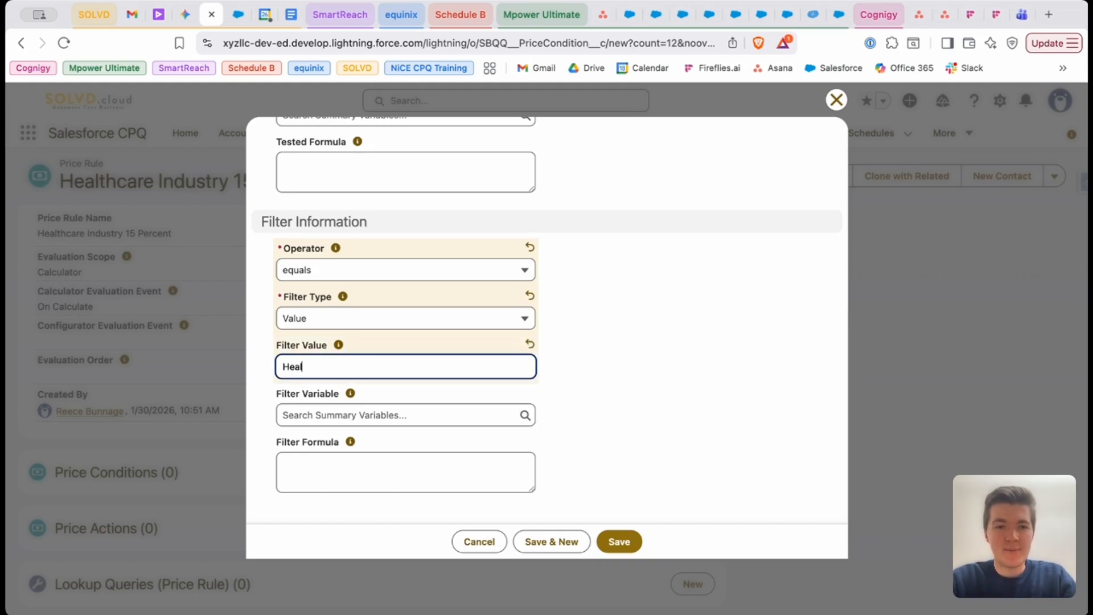
{"action": "type", "text": "thca"}
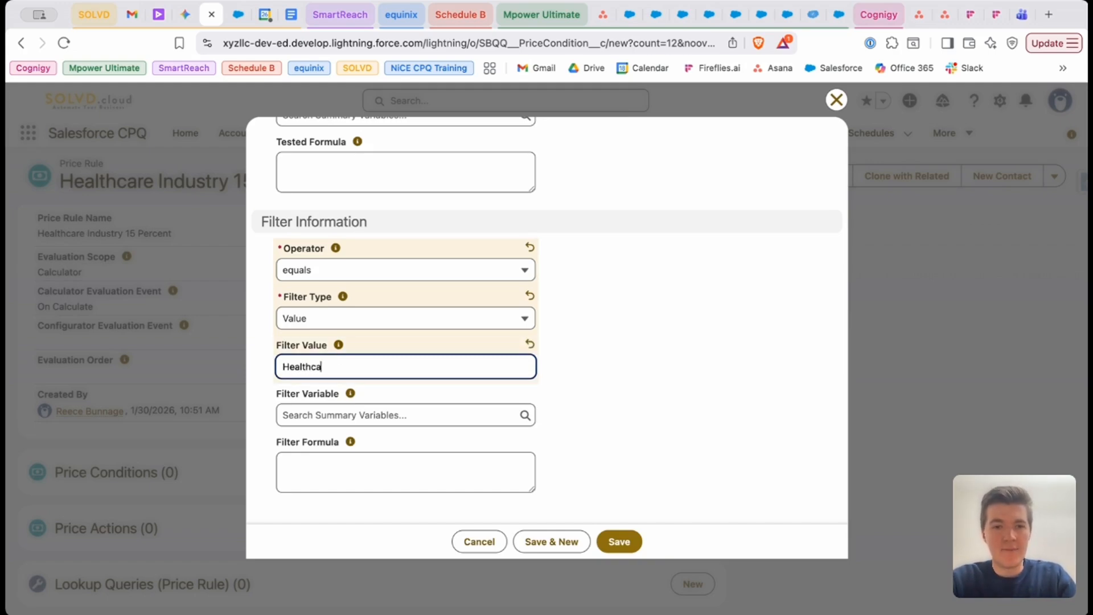
{"action": "type", "text": "re"}
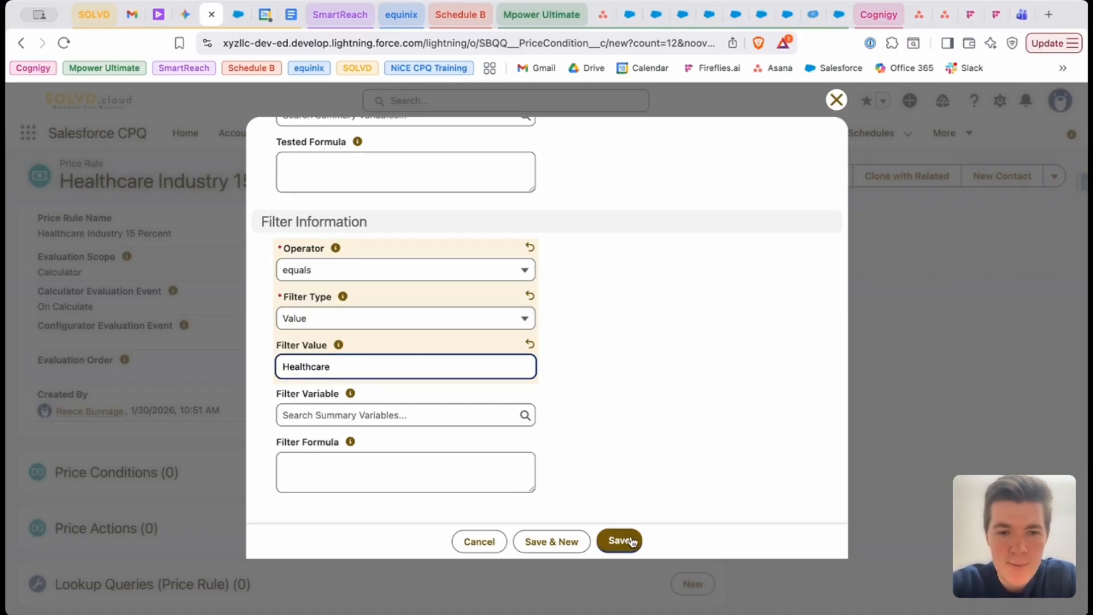
{"action": "left_click", "coordinate": [627, 540]}
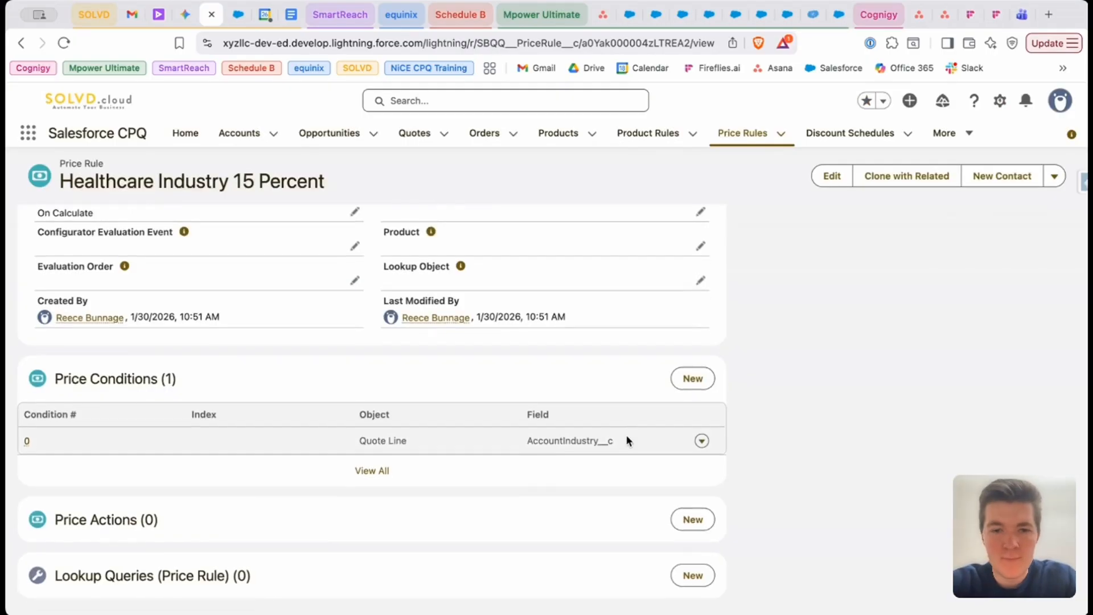
Start a new price action for the rule with Quote Line as its Target Object and Discount (%) as its Target Field
{"action": "left_click", "coordinate": [692, 529]}
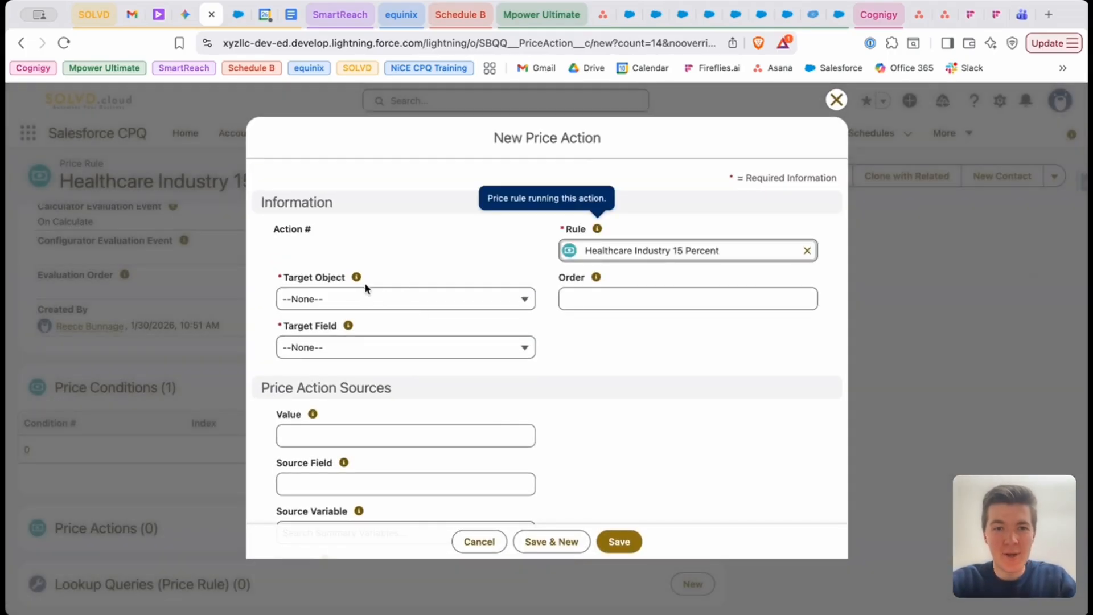
{"action": "mouse_move", "coordinate": [357, 279]}
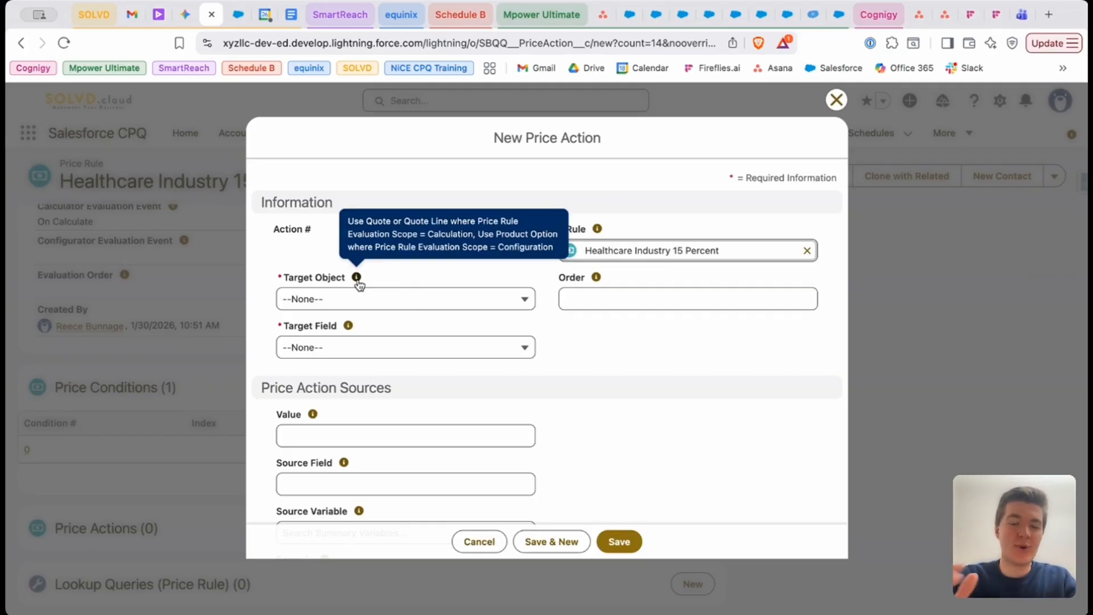
{"action": "left_click", "coordinate": [354, 297]}
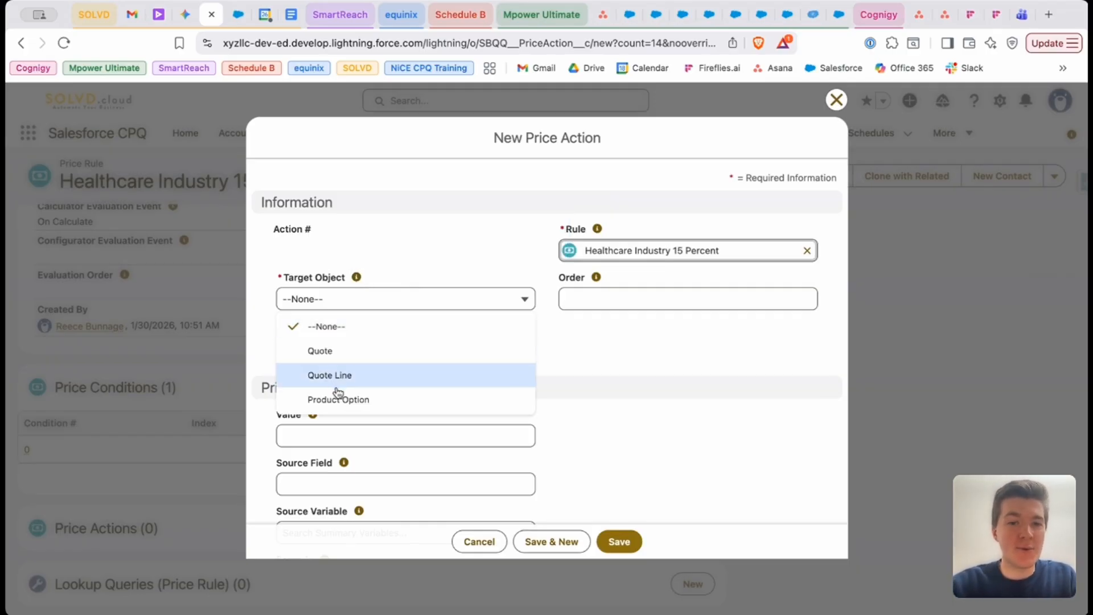
{"action": "left_click", "coordinate": [344, 377]}
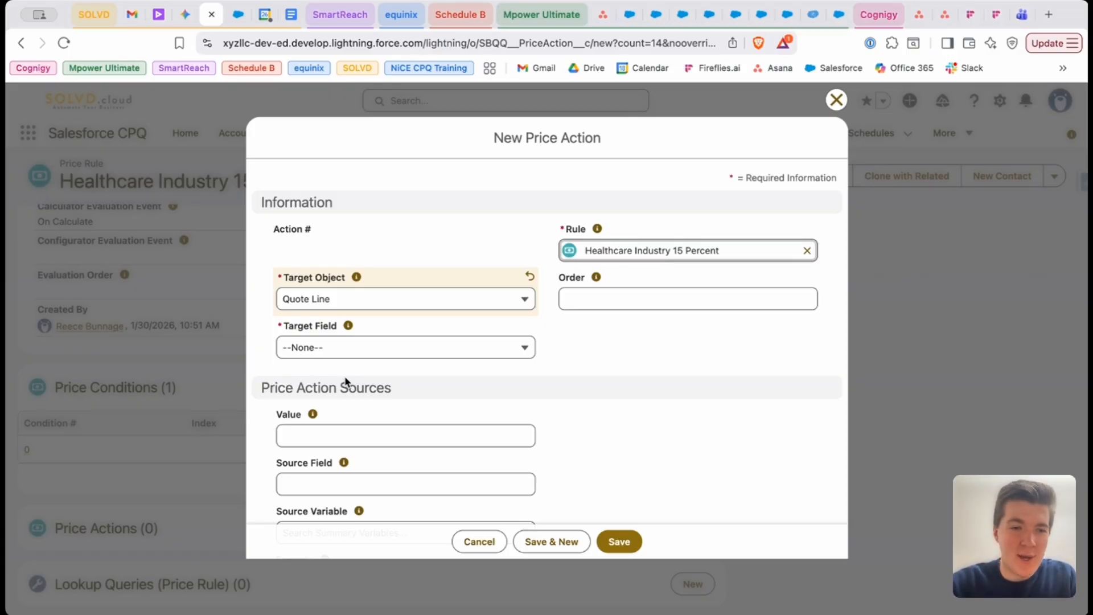
{"action": "left_click", "coordinate": [370, 349]}
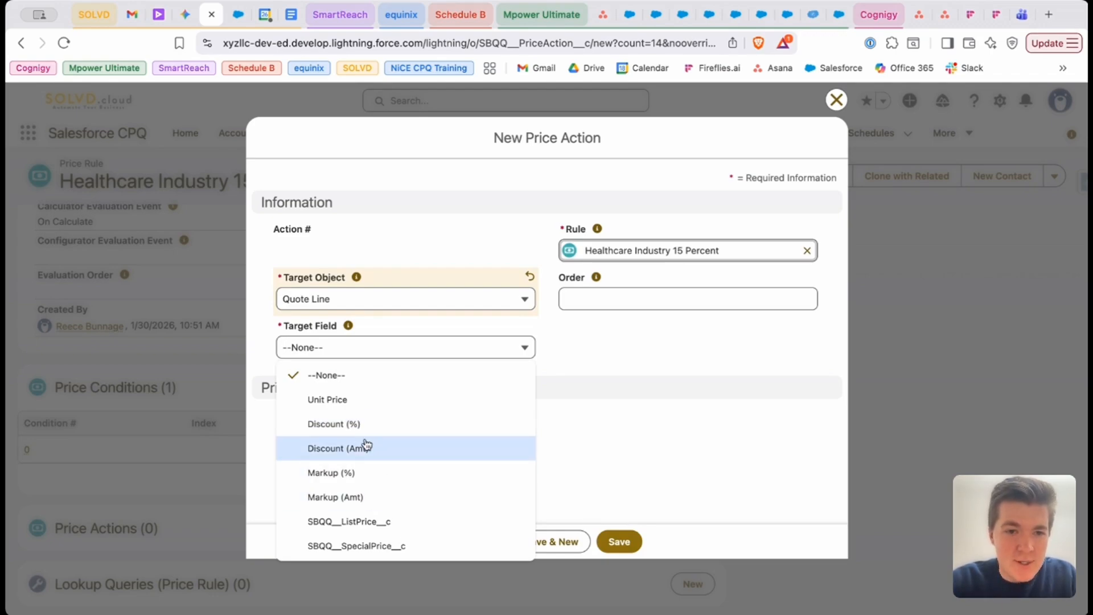
{"action": "left_click", "coordinate": [373, 424]}
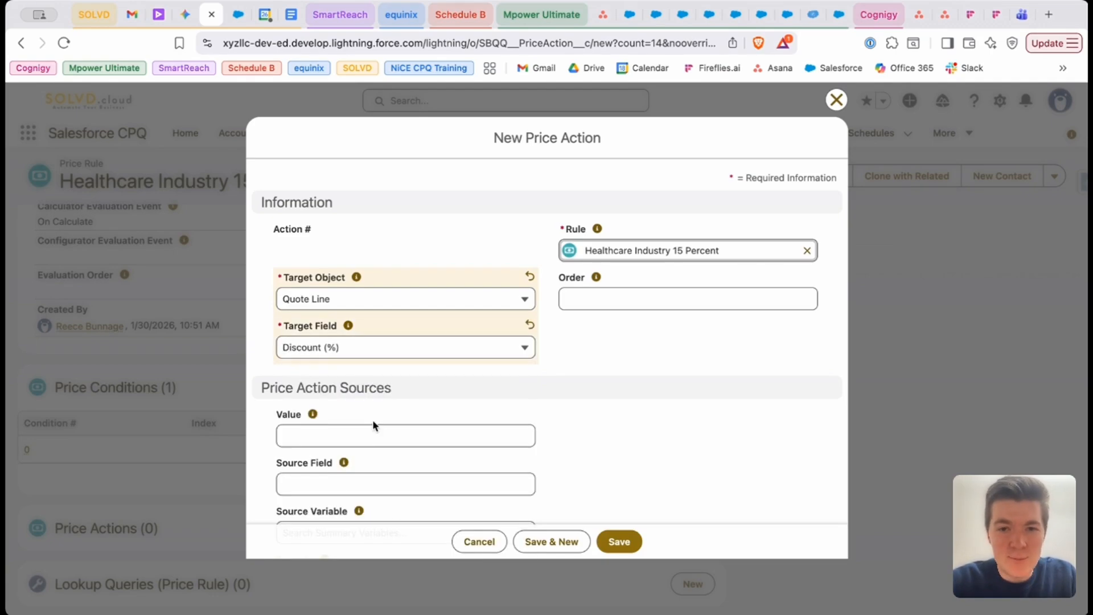
Set the price action's source Value to 15 and save the action
{"action": "scroll", "coordinate": [434, 376], "scroll_direction": "down", "scroll_amount": 2}
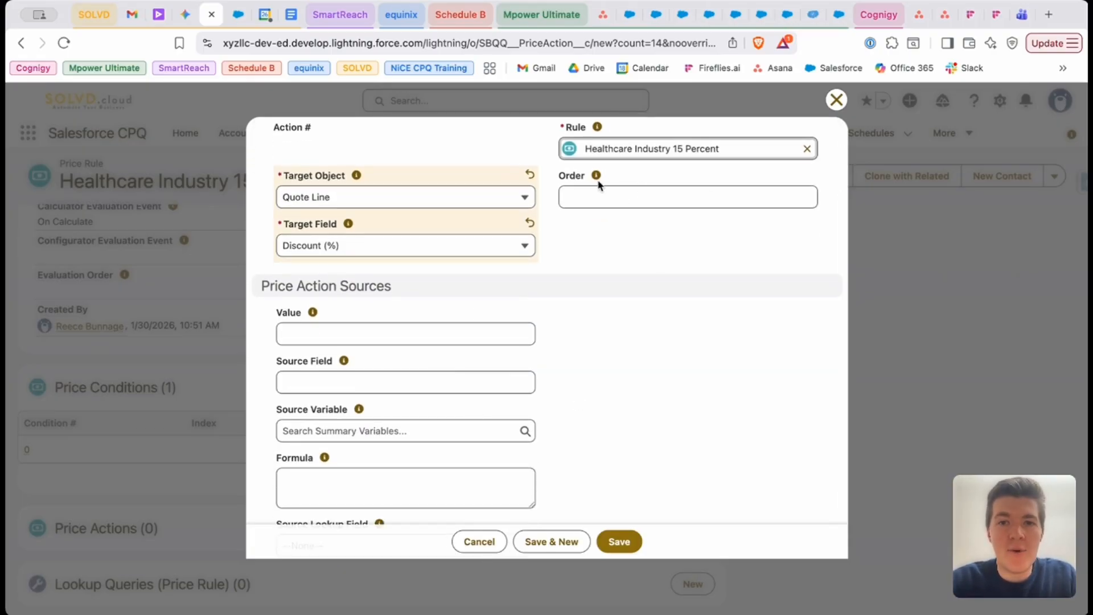
{"action": "mouse_move", "coordinate": [597, 181]}
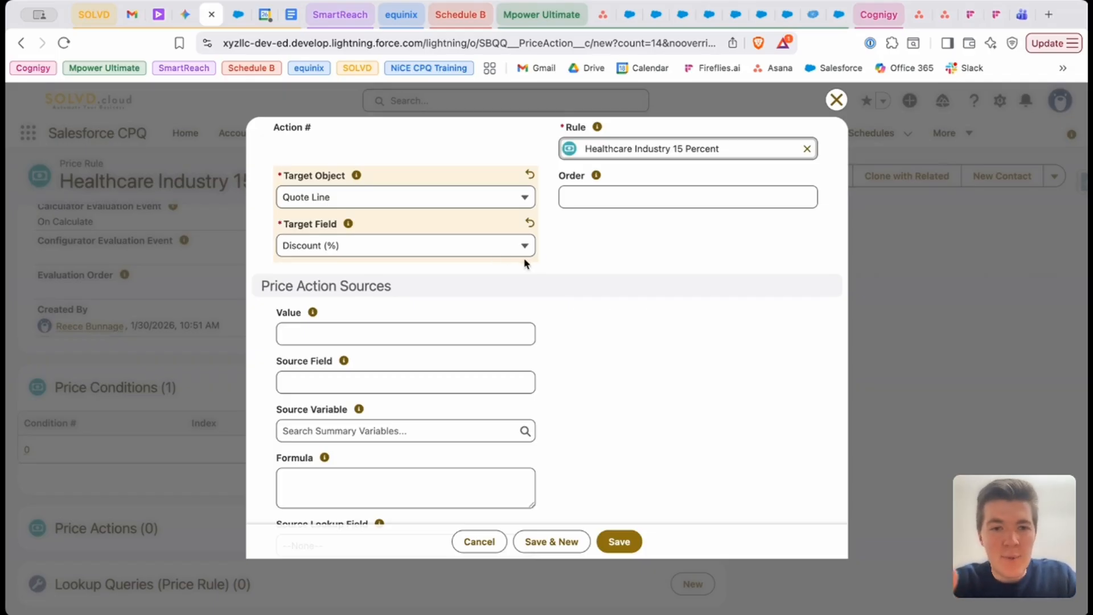
{"action": "left_click", "coordinate": [435, 330]}
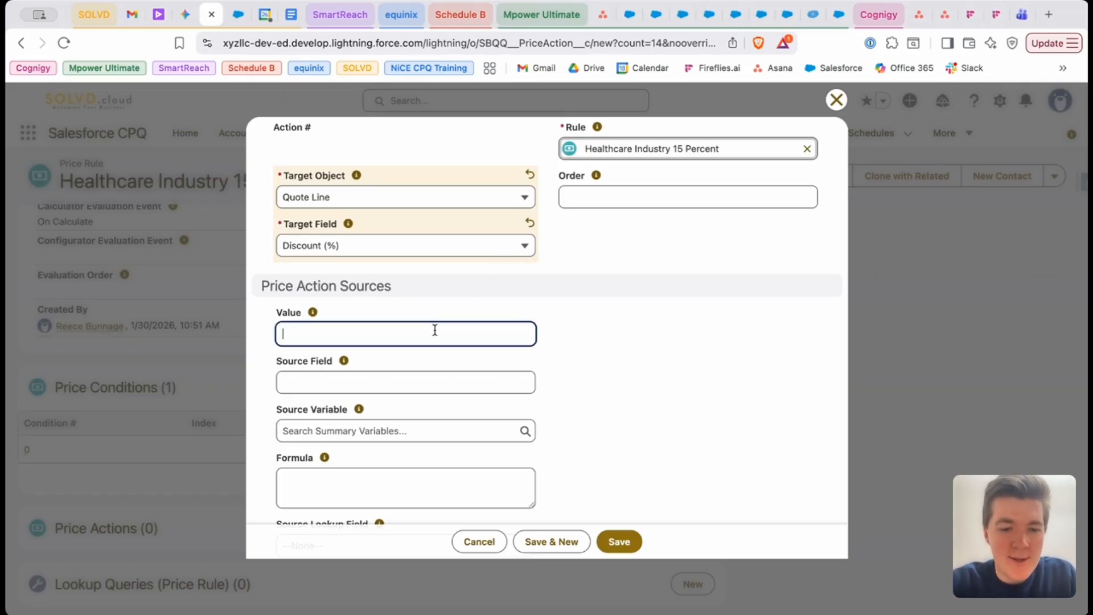
{"action": "type", "text": "15"}
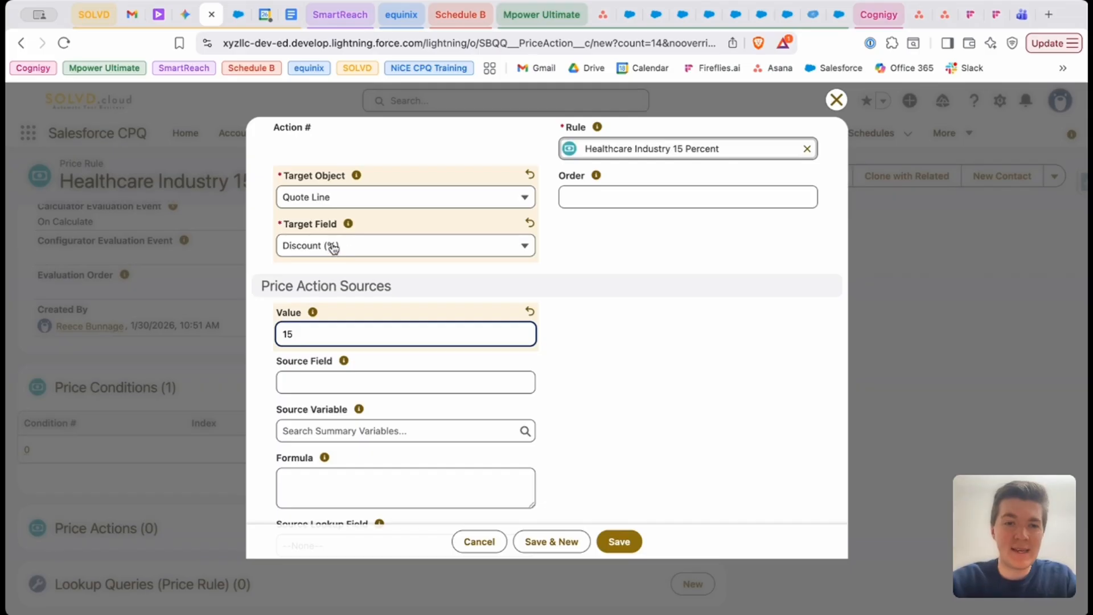
{"action": "scroll", "coordinate": [450, 405], "scroll_direction": "down", "scroll_amount": 2}
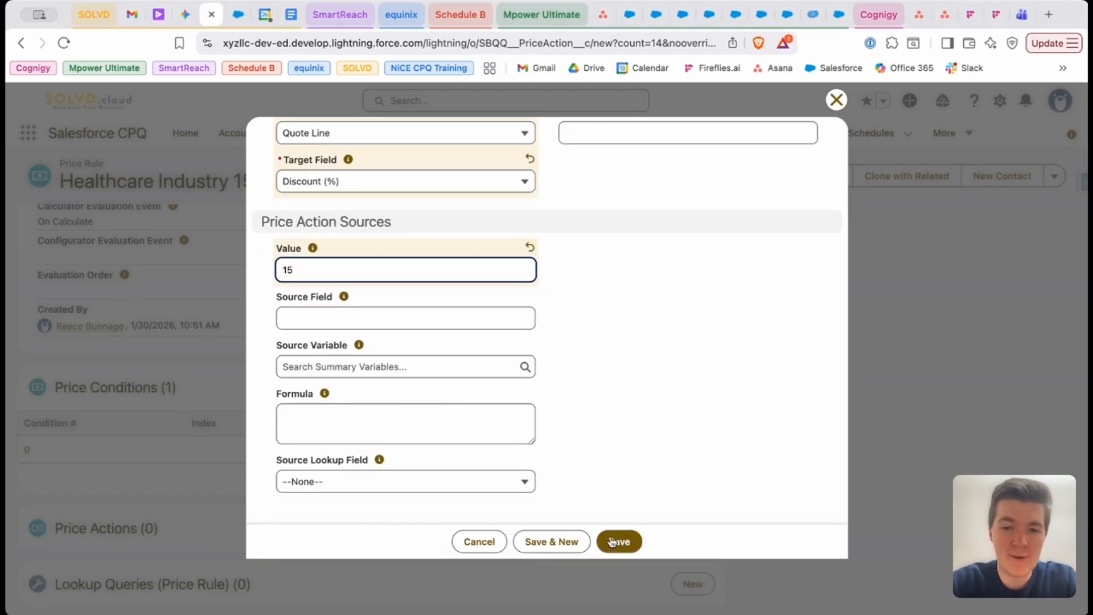
{"action": "left_click", "coordinate": [619, 541]}
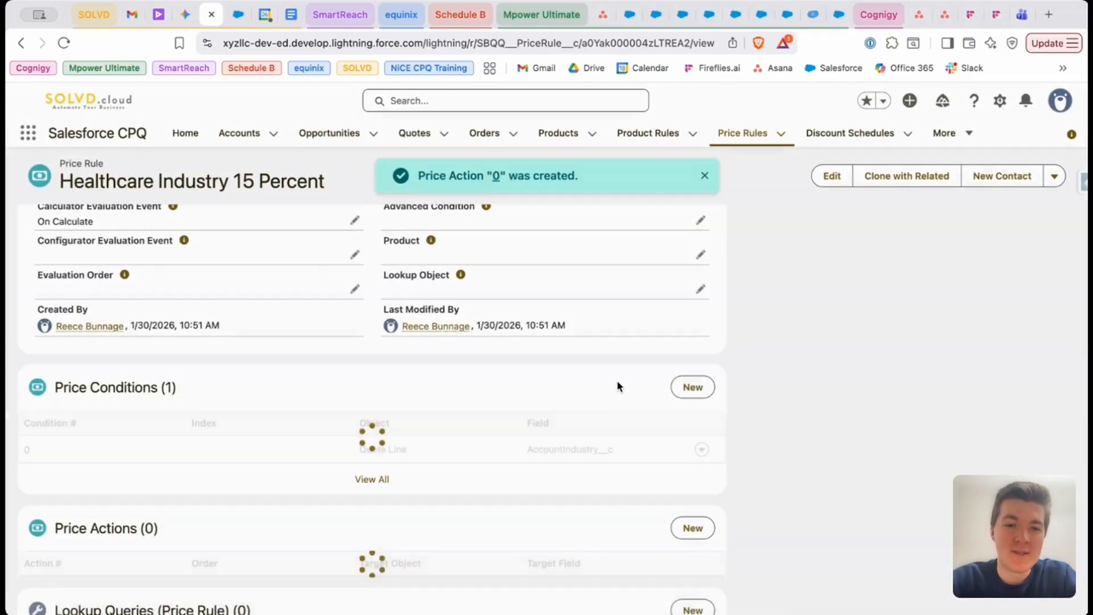
{"action": "scroll", "coordinate": [605, 410], "scroll_direction": "up", "scroll_amount": 5}
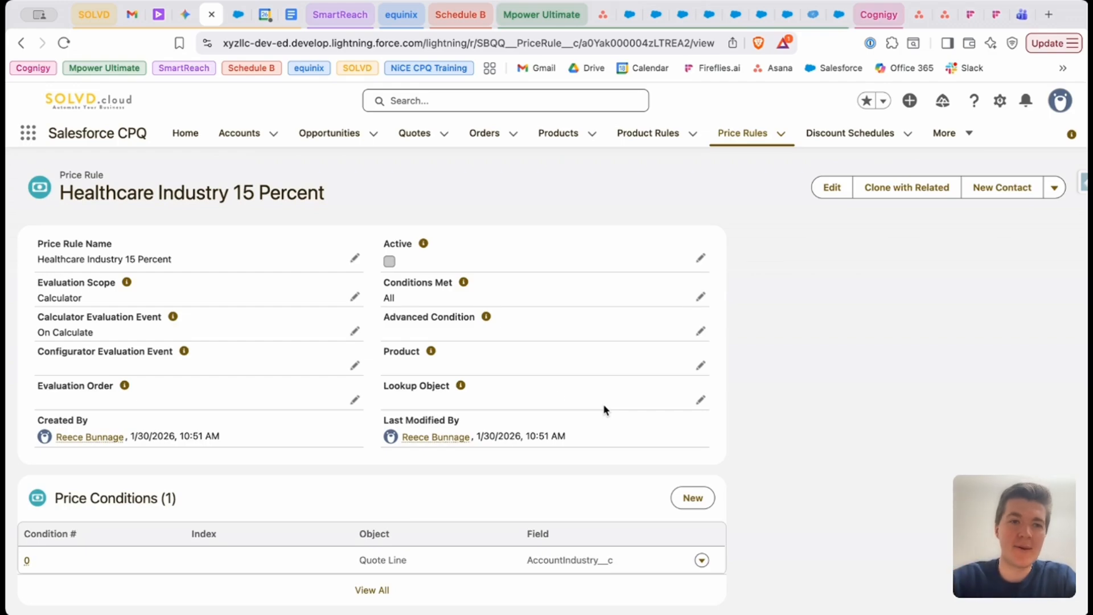
{"action": "left_click_drag", "start_coordinate": [59, 194], "coordinate": [154, 193]}
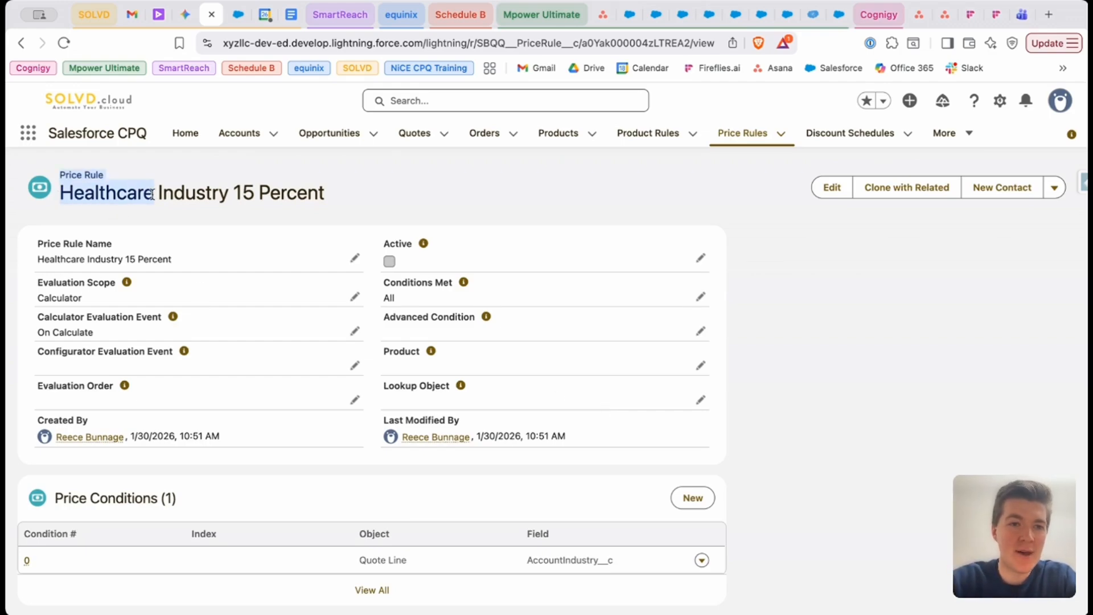
{"action": "left_click", "coordinate": [153, 195]}
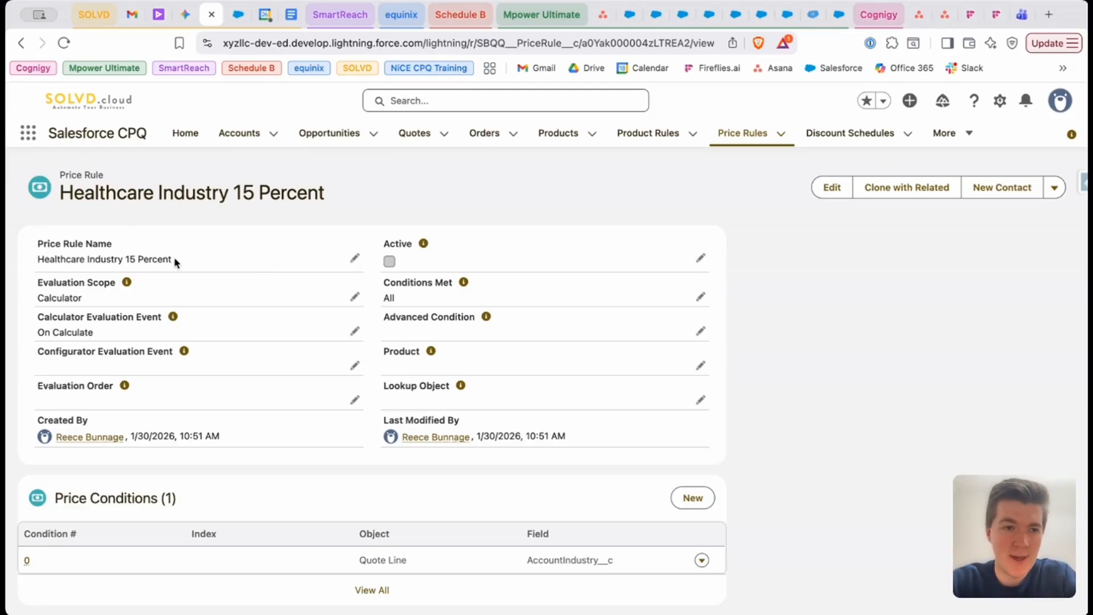
{"action": "left_click_drag", "start_coordinate": [173, 260], "coordinate": [27, 264]}
{"action": "left_click", "coordinate": [73, 259]}
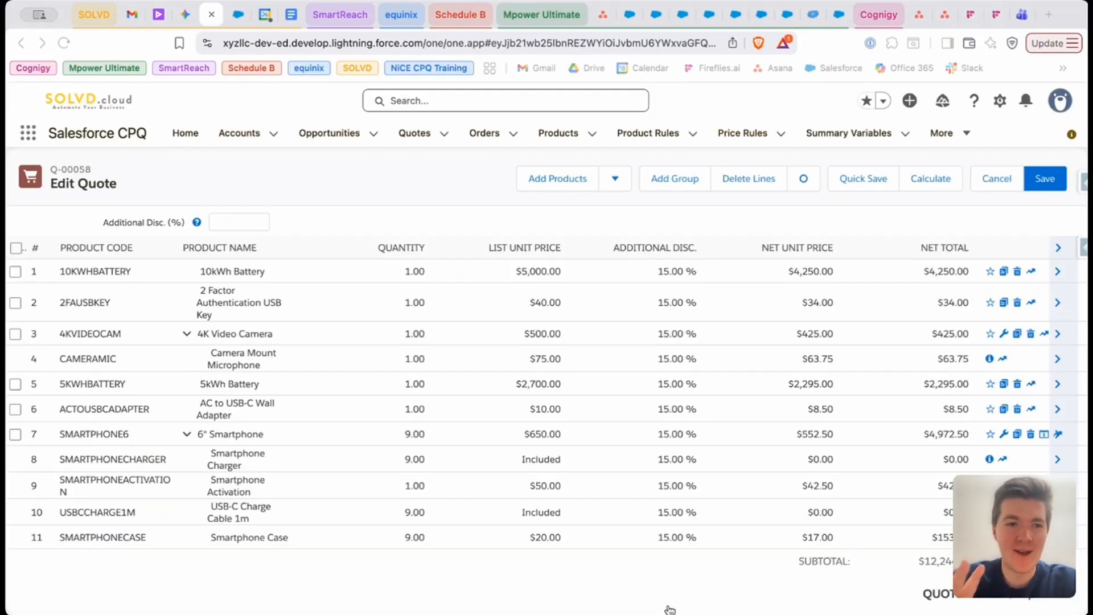
Move the 10kWh Battery quote line below the 2 Factor Authentication USB Key line
{"action": "left_click", "coordinate": [52, 188]}
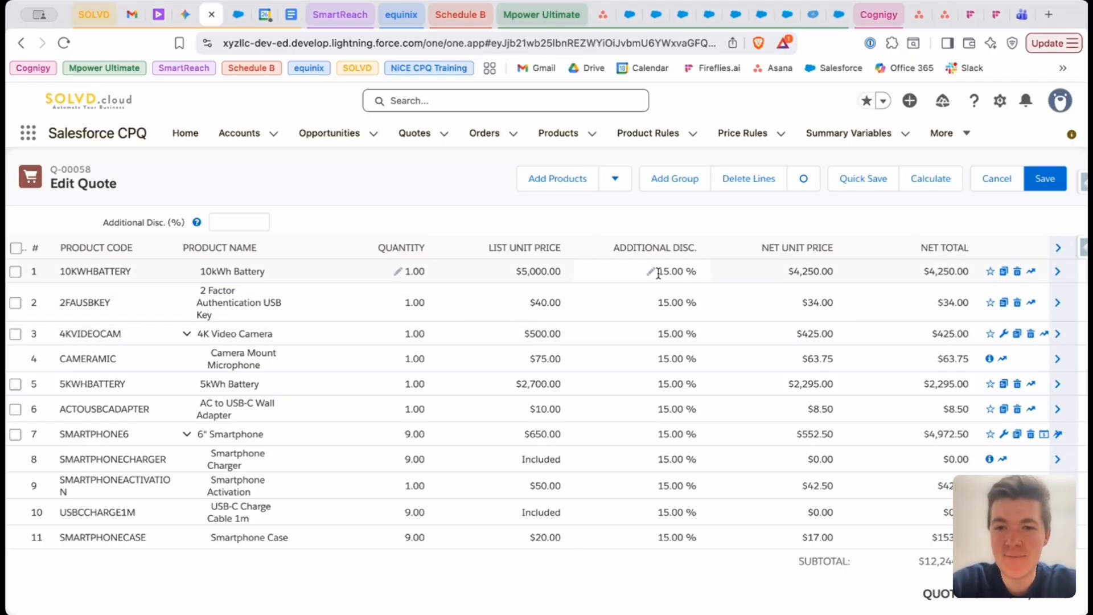
{"action": "left_click_drag", "start_coordinate": [658, 274], "coordinate": [650, 310]}
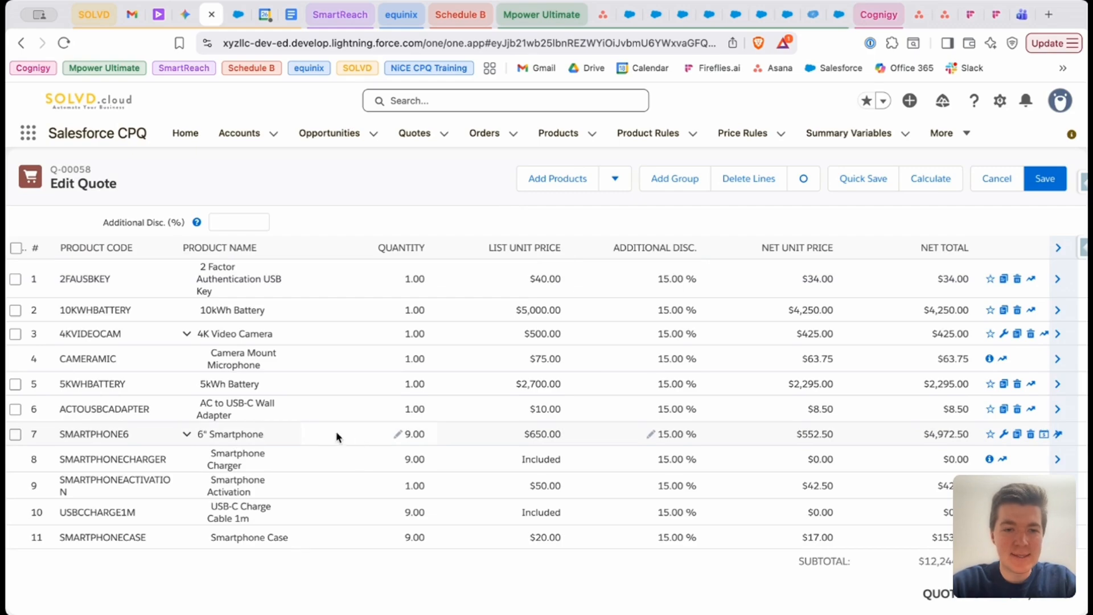
Set the 6" Smartphone line's quantity to 10 and quick-save the quote to test the volume discount
{"action": "left_click", "coordinate": [402, 437]}
{"action": "type", "text": "1"}
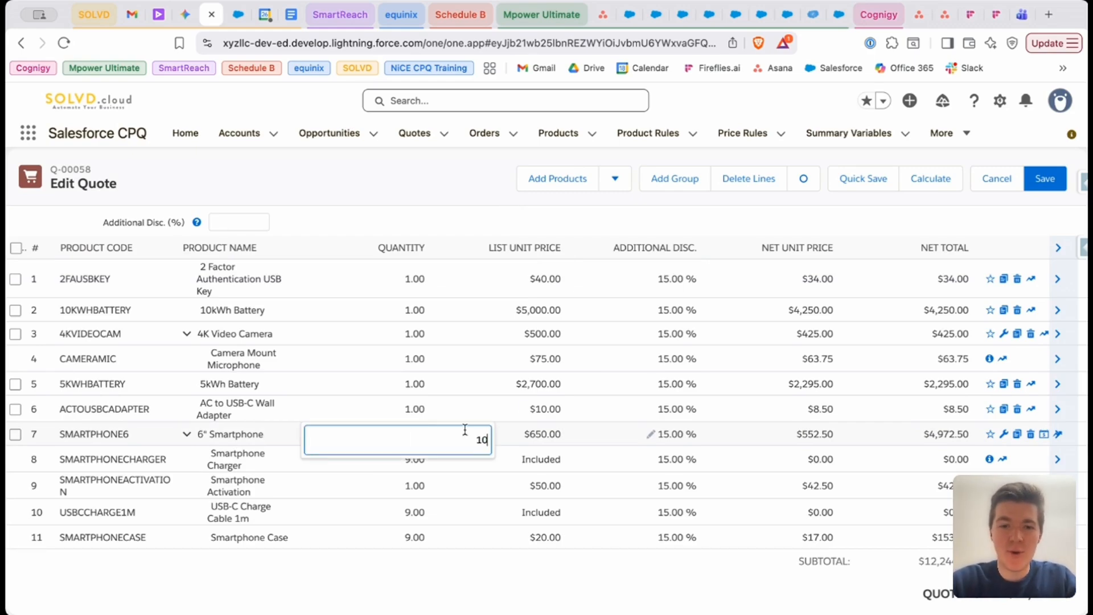
{"action": "type", "text": "0"}
{"action": "left_click", "coordinate": [477, 405]}
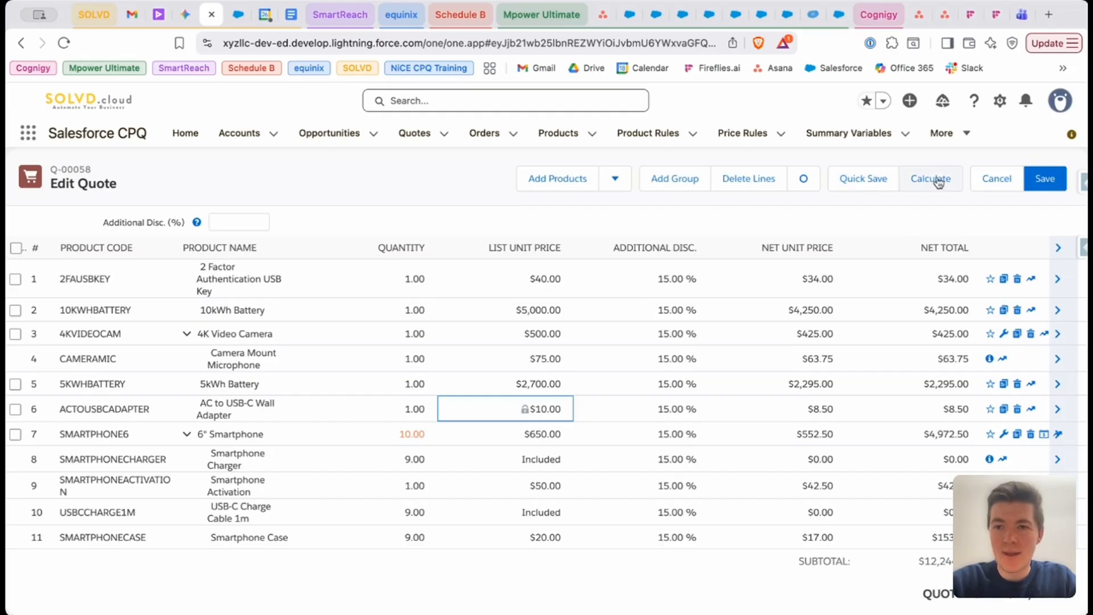
{"action": "left_click", "coordinate": [871, 179]}
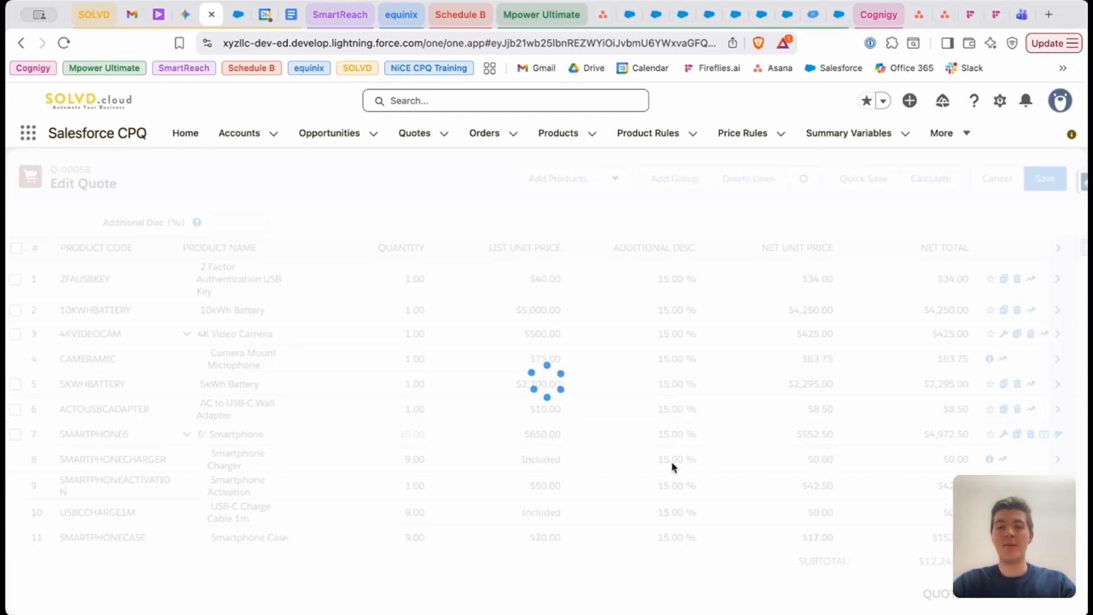
Set the 6" Smartphone line's quantity back to 9 and quick-save the quote
{"action": "scroll", "coordinate": [672, 463], "scroll_direction": "down", "scroll_amount": 1}
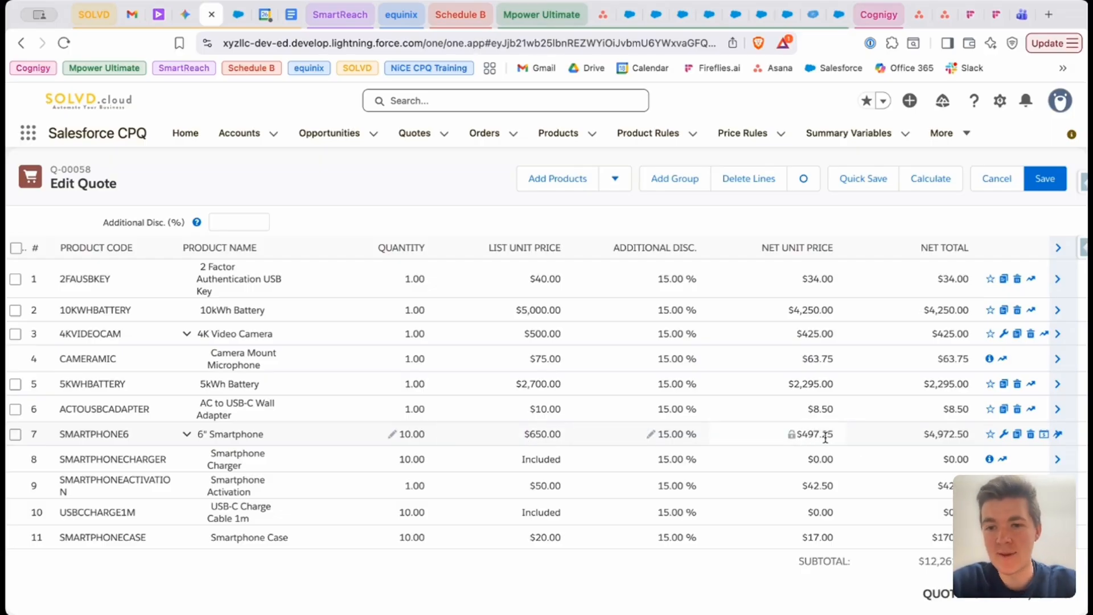
{"action": "left_click", "coordinate": [389, 438]}
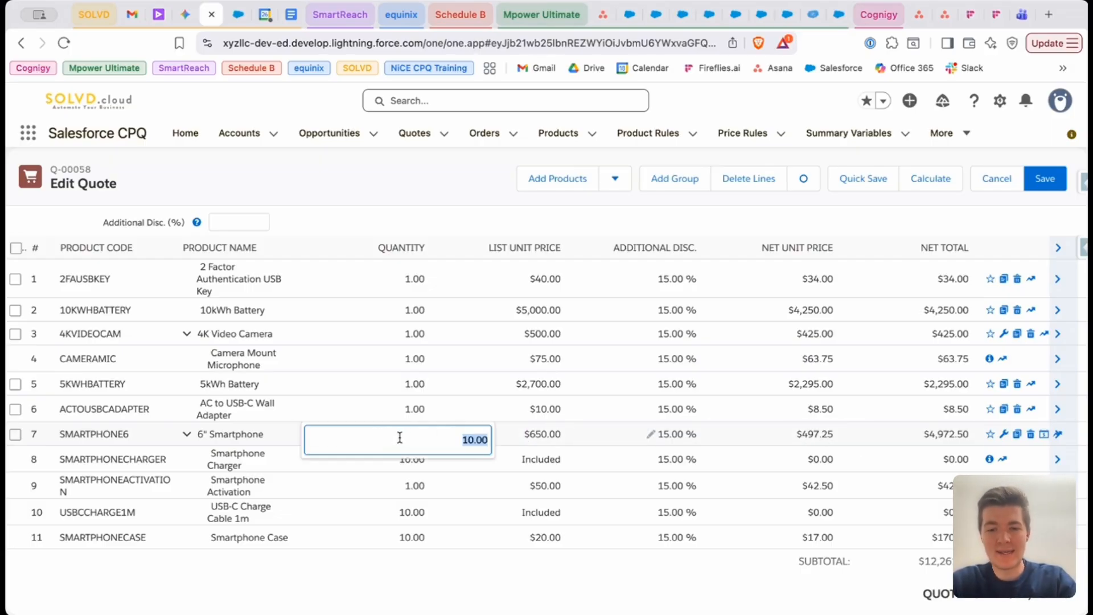
{"action": "type", "text": "9"}
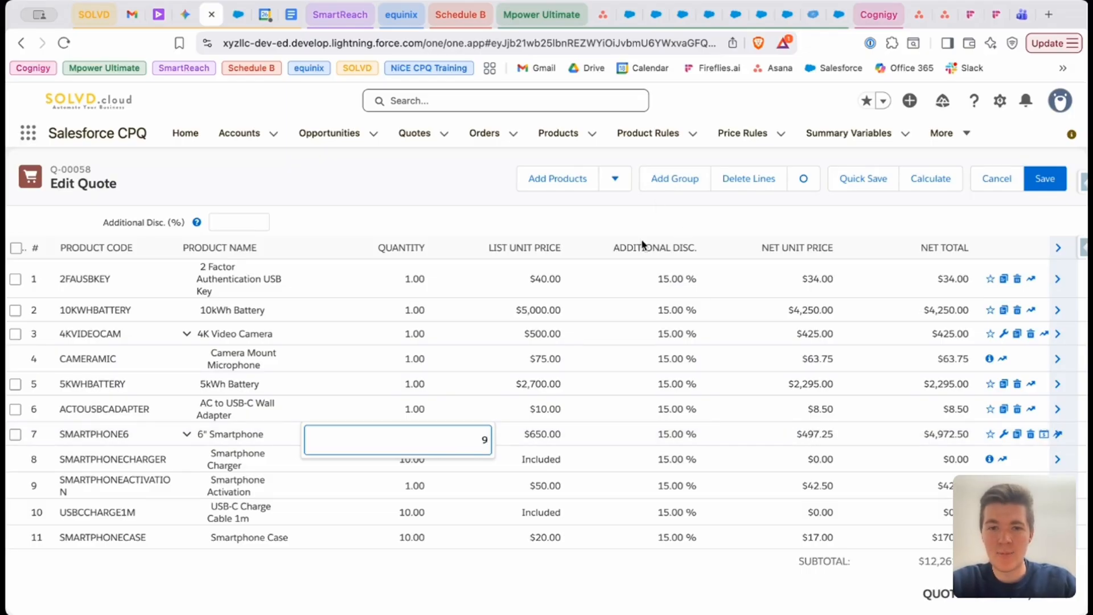
{"action": "key", "text": "Return"}
{"action": "left_click", "coordinate": [859, 177]}
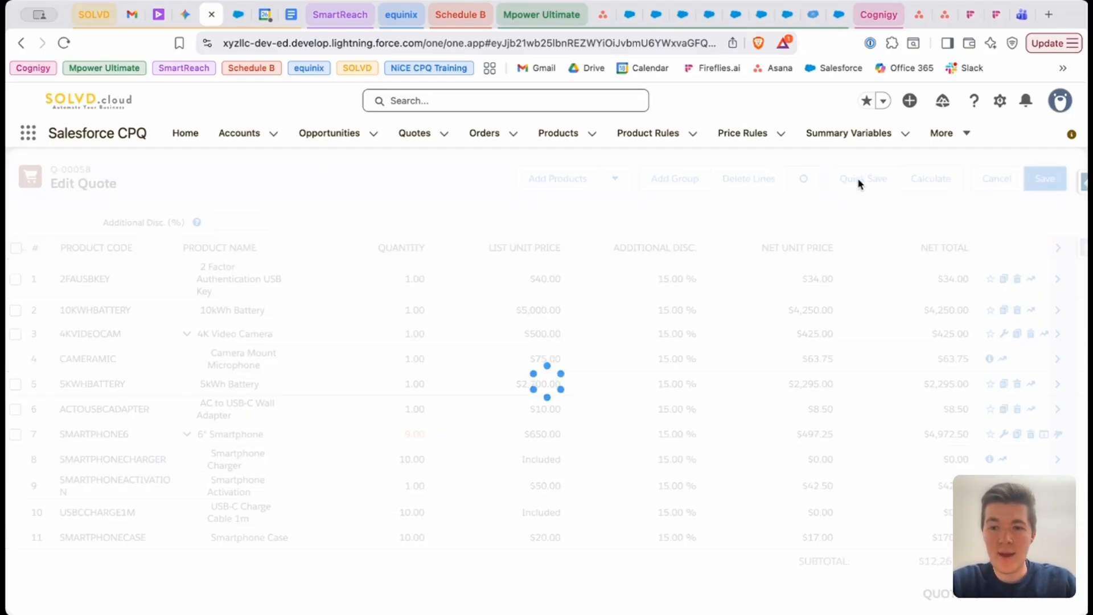